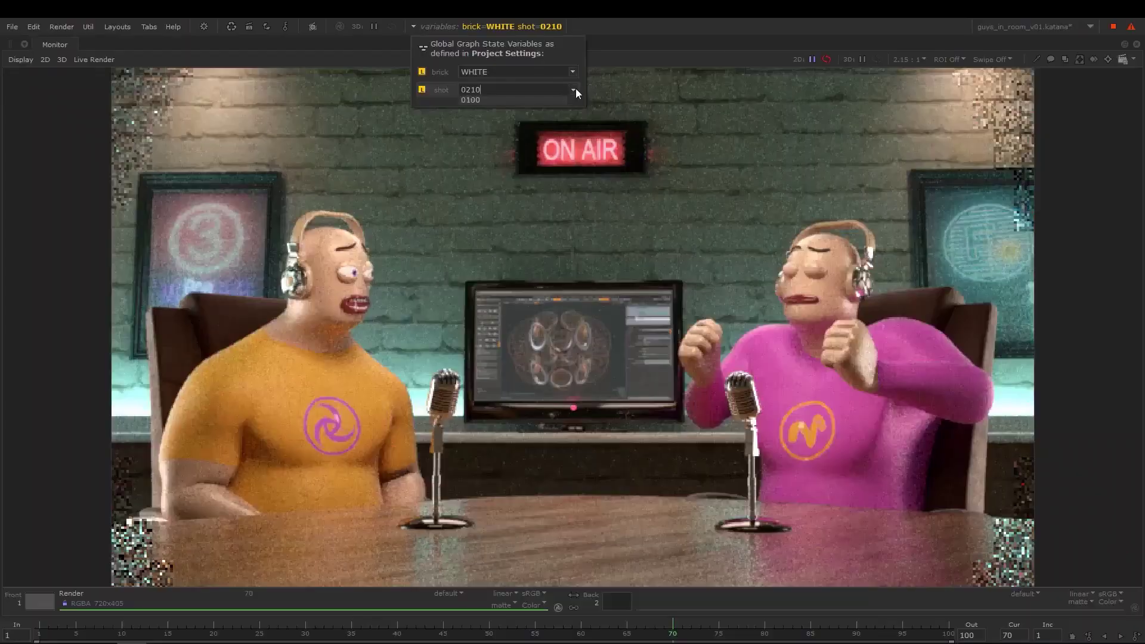
Step: Set the finished scene's shot variable to 0200 from the top-bar variables field
click(575, 89)
click(513, 176)
click(574, 88)
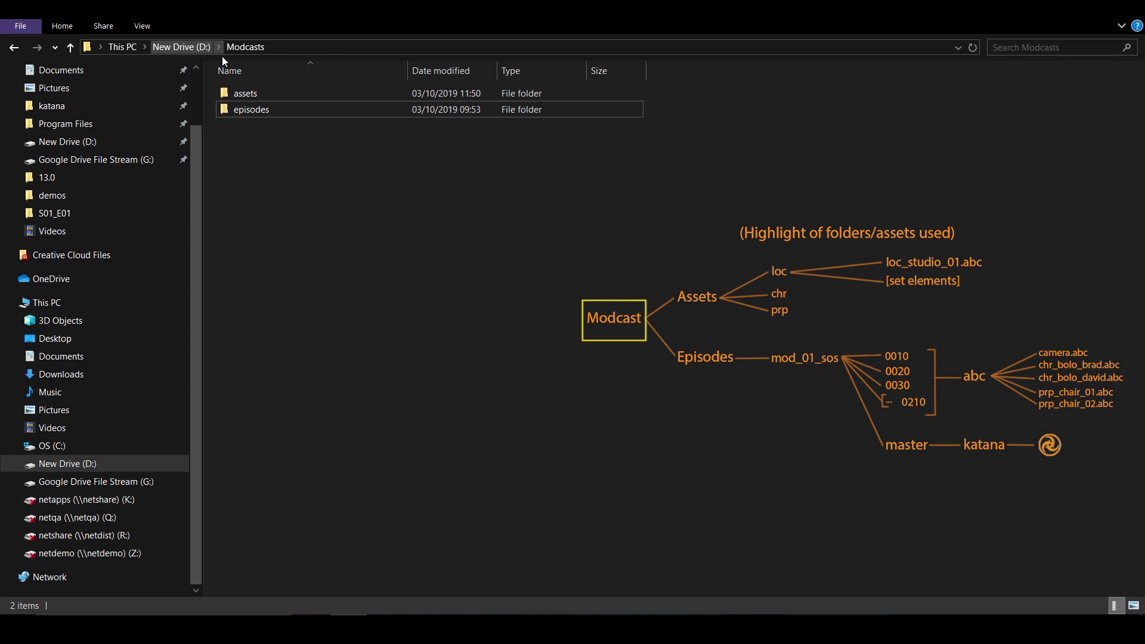
Step: Peek into assets, then browse episodes > mod_001_sos > master > katana
double_click(234, 96)
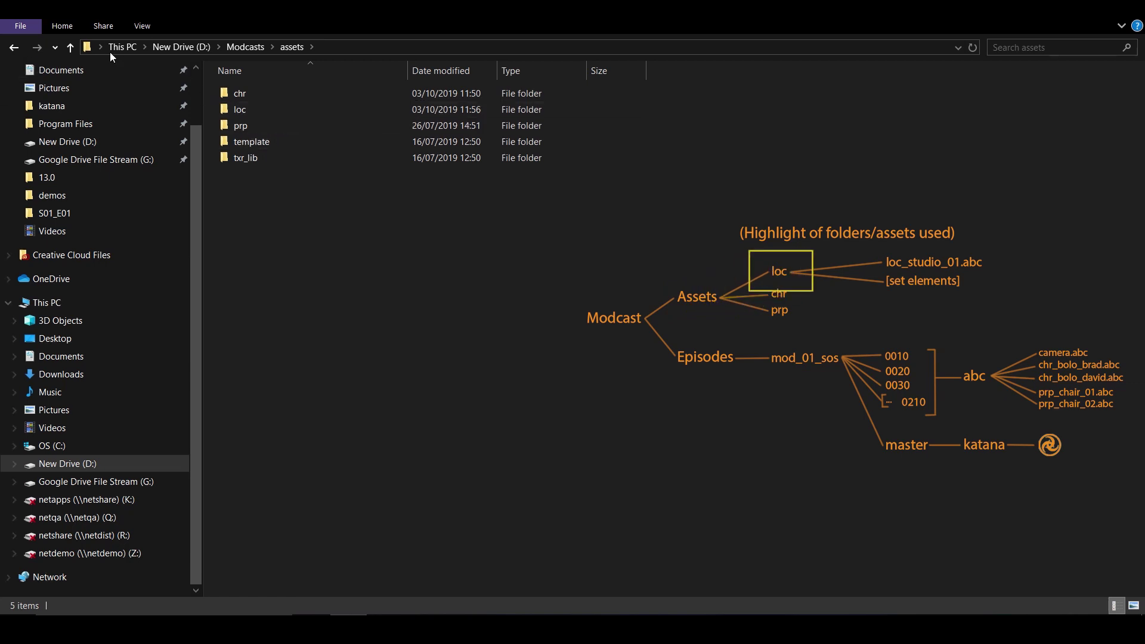
click(71, 48)
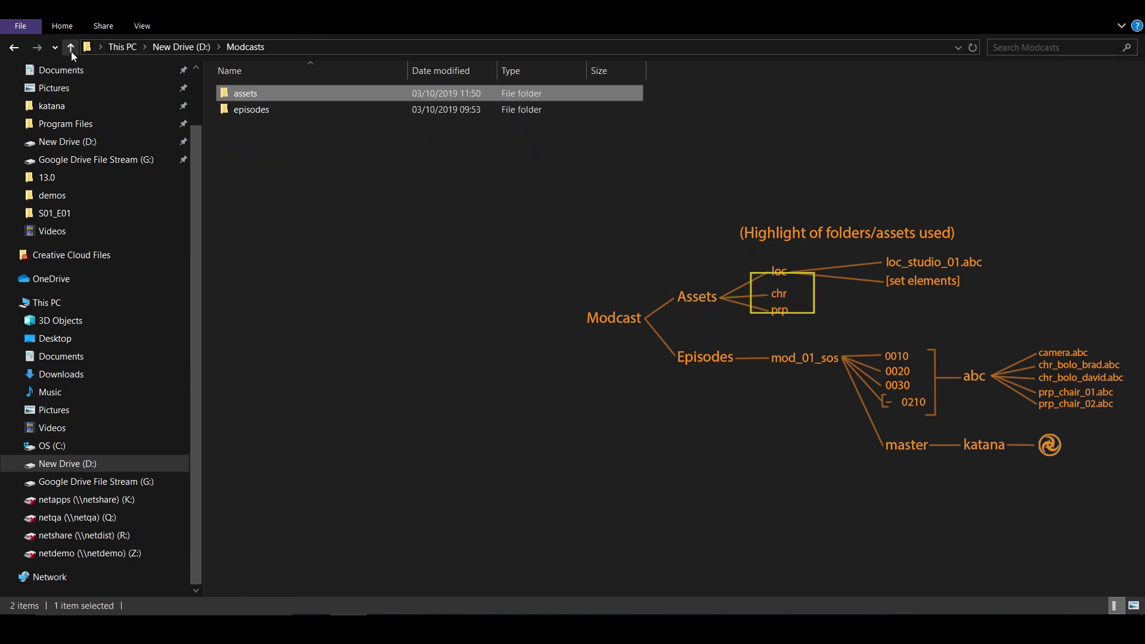
double_click(250, 110)
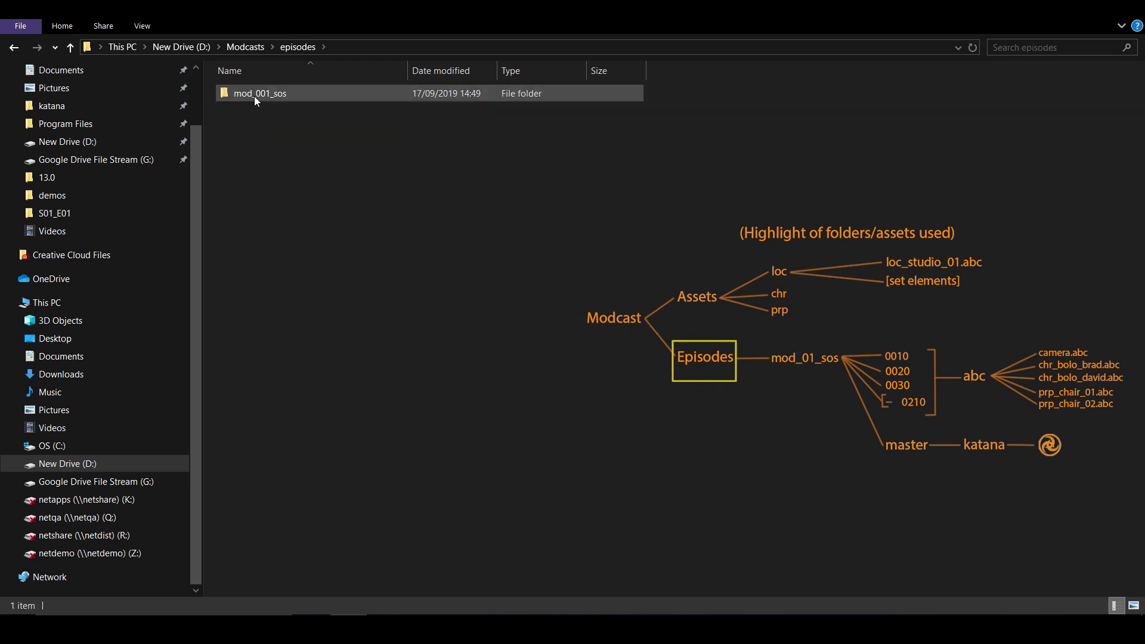
double_click(254, 96)
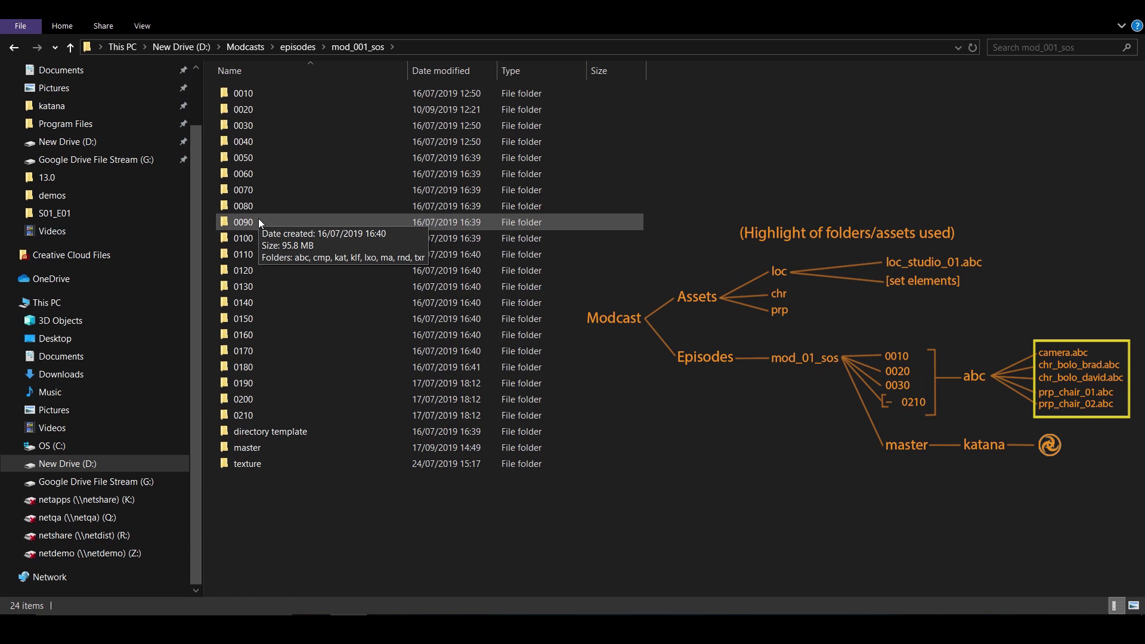
double_click(262, 450)
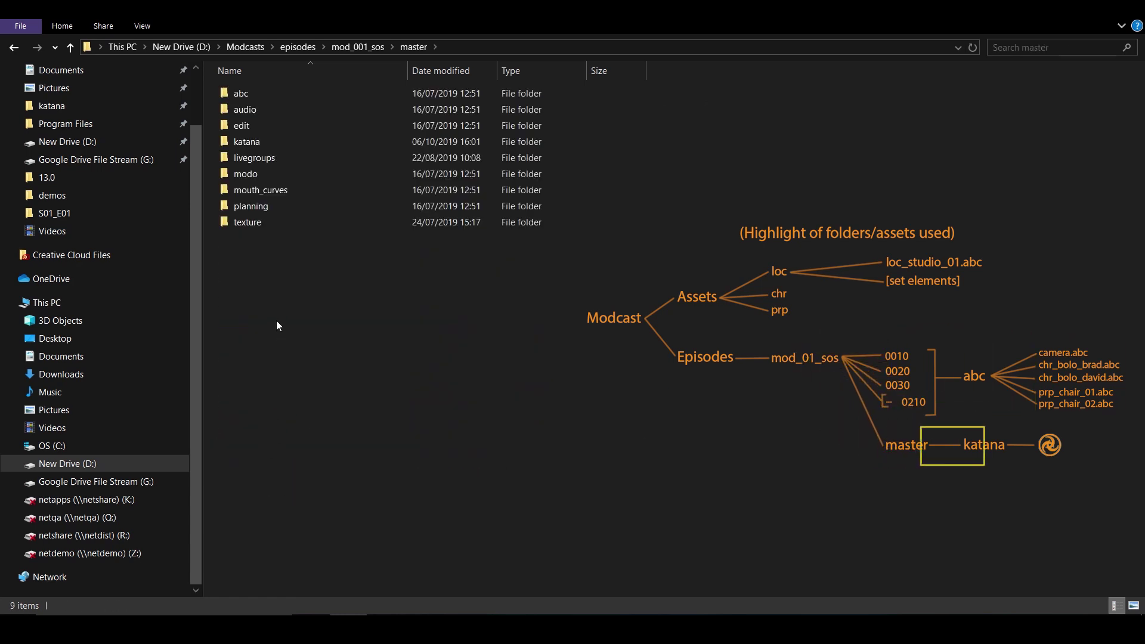
double_click(256, 141)
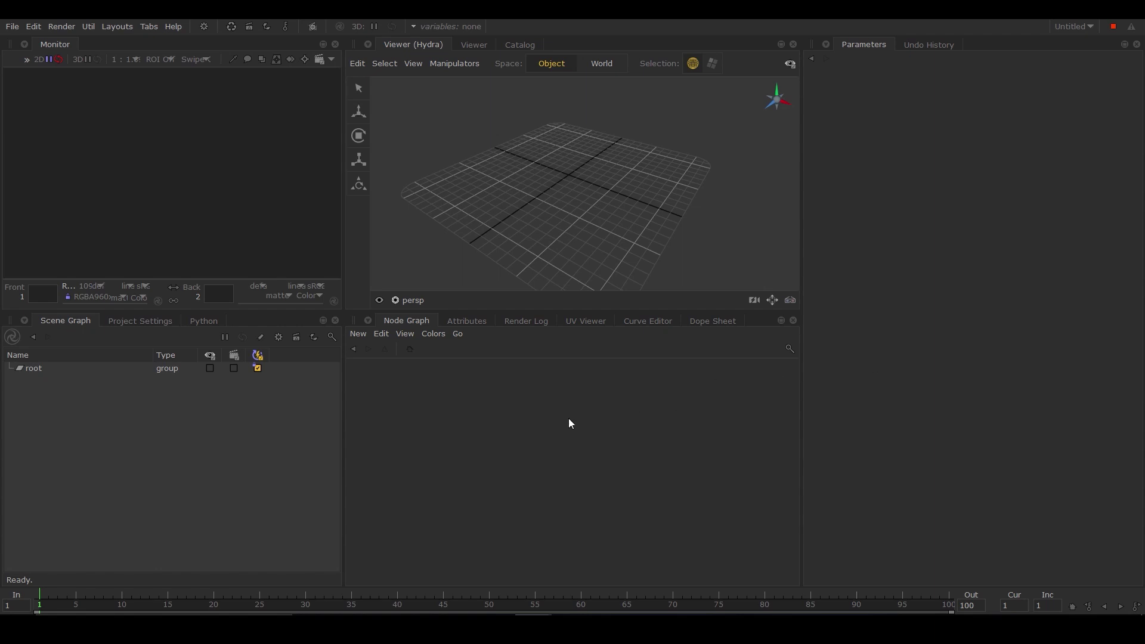
Step: Save the empty scene as modcasts_sos_v01.katana in the master/katana folder
click(13, 25)
mouse_move(44, 72)
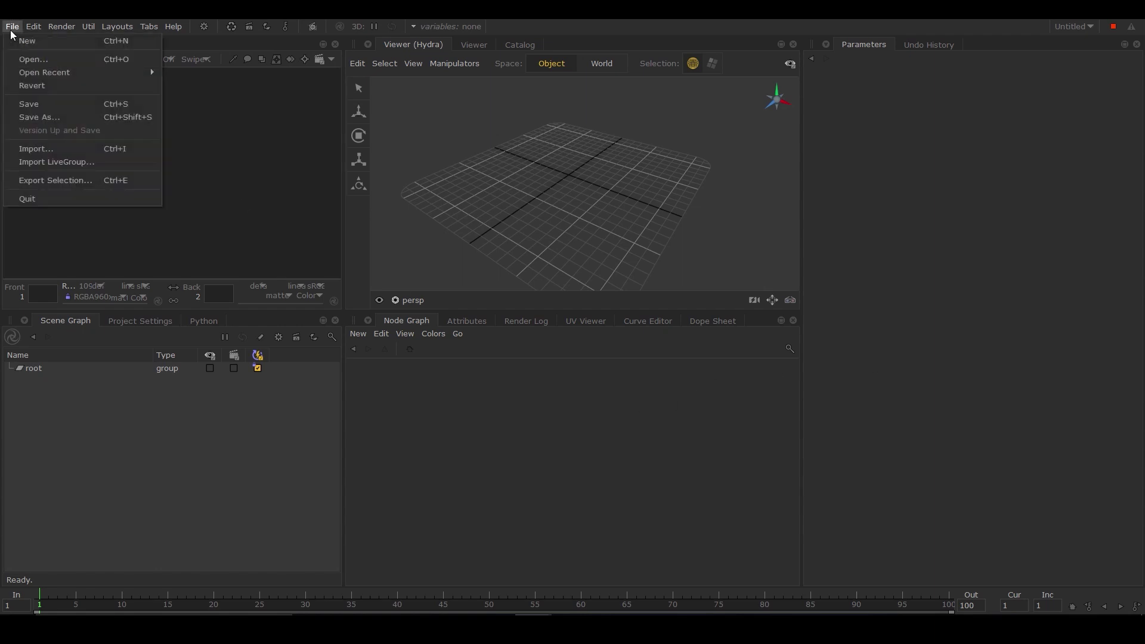
click(37, 118)
text(D:/Modcasts/episodes/mod_001_sos/master/katana/)
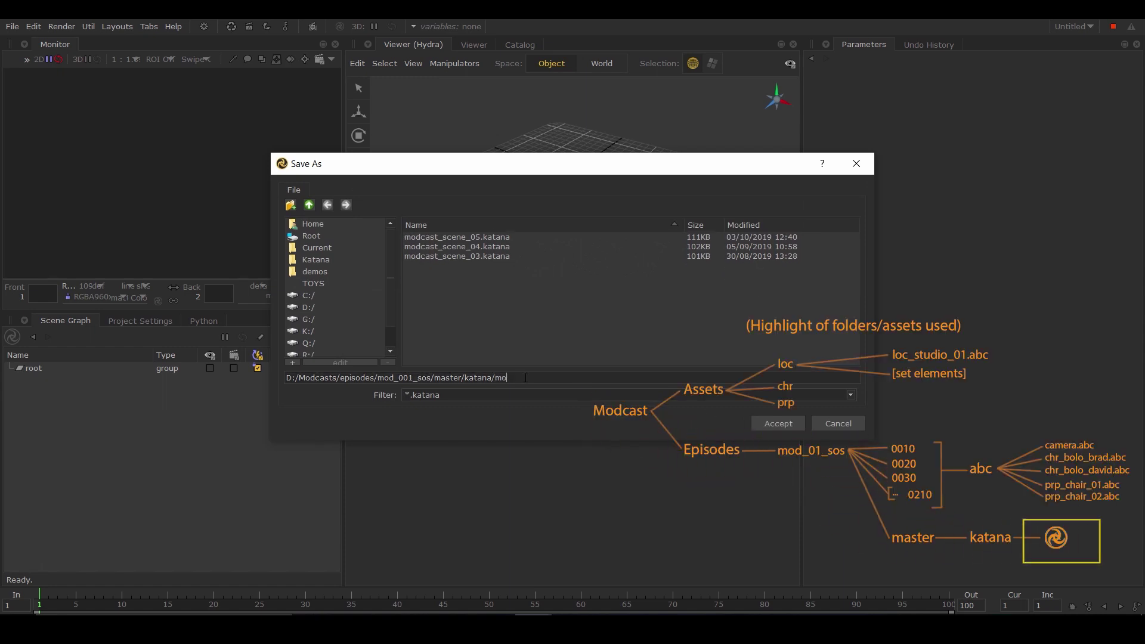
text(modcasts_sos_)
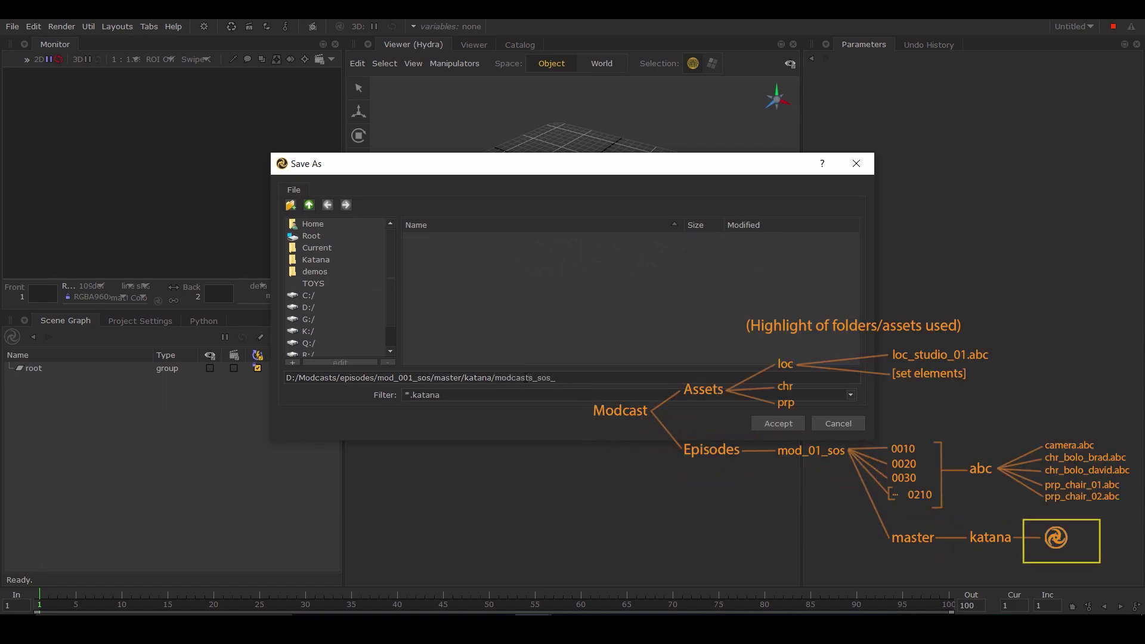
text(v01)
key(Return)
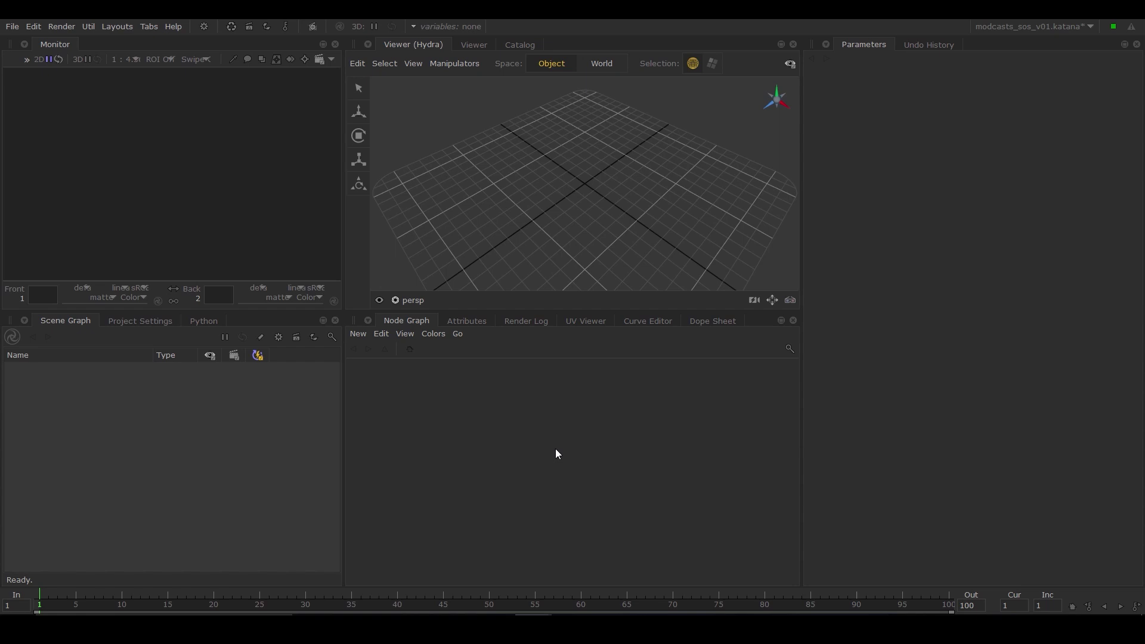
Step: Create an Alembic_In node in the Node Graph
key(Tab)
text(ale)
key(Return)
click(595, 454)
Step: Add an Importomatic node, compare both nodes' parameters, then delete Importomatic
key(Tab)
text(impo)
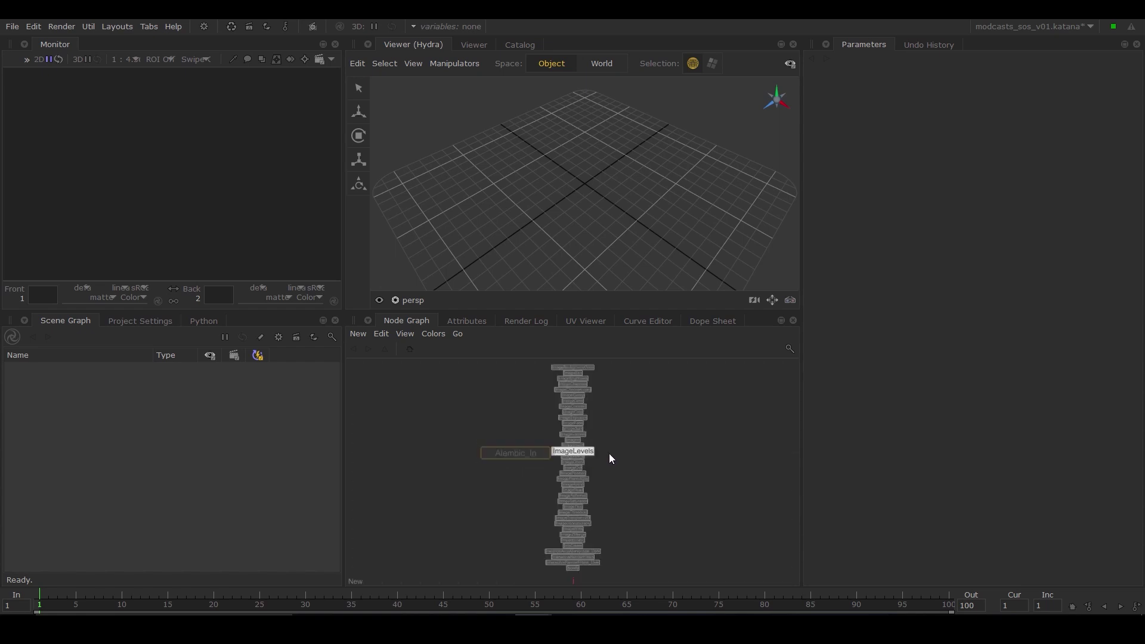
key(Return)
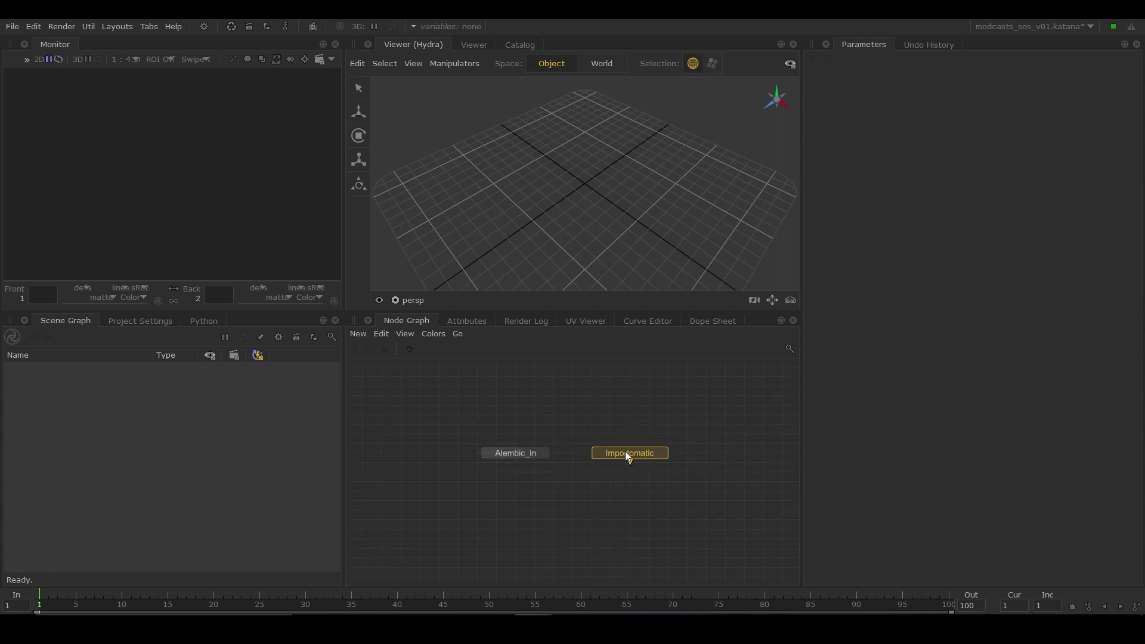
click(629, 453)
key(e)
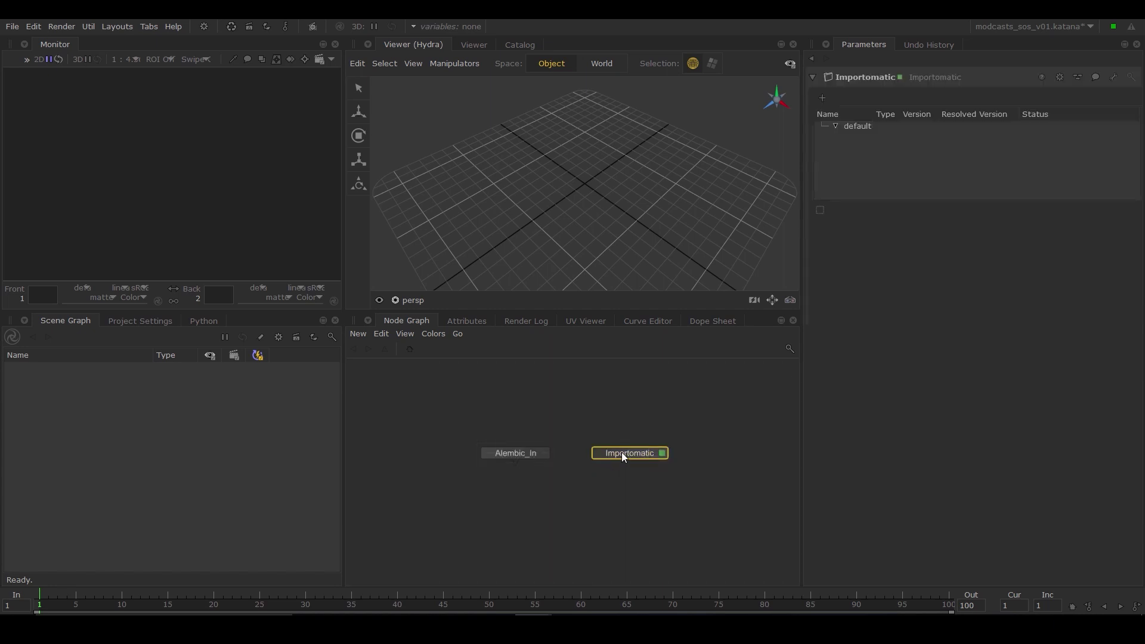
key(e)
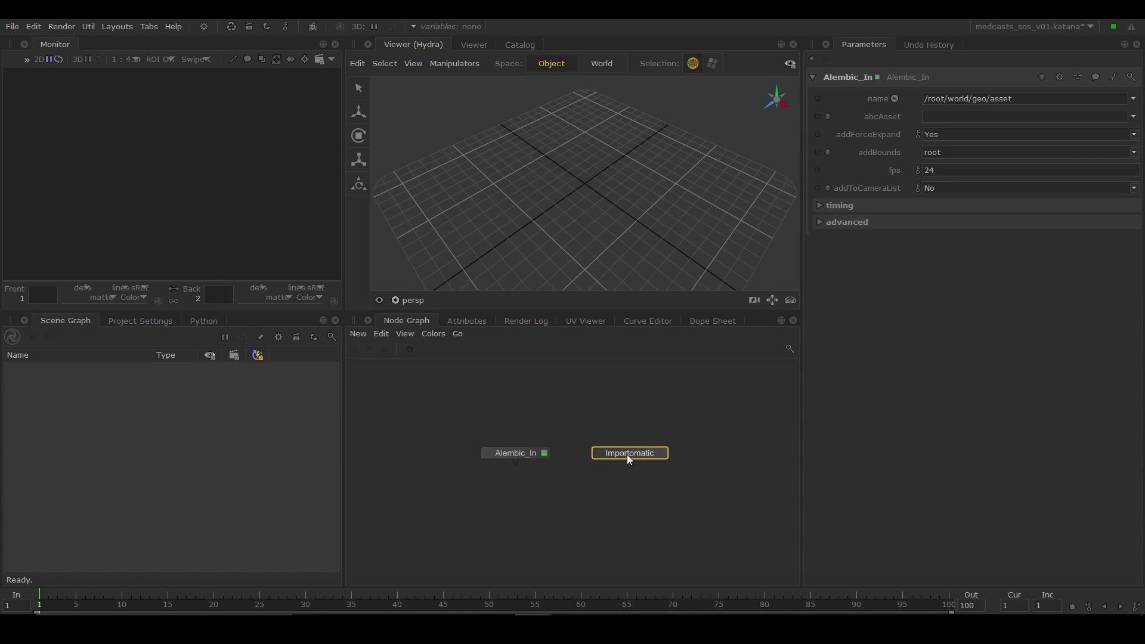
key(Delete)
Step: Rename the location to /root/world/geo/chr, view the node, and expand root > world > geo
double_click(1001, 98)
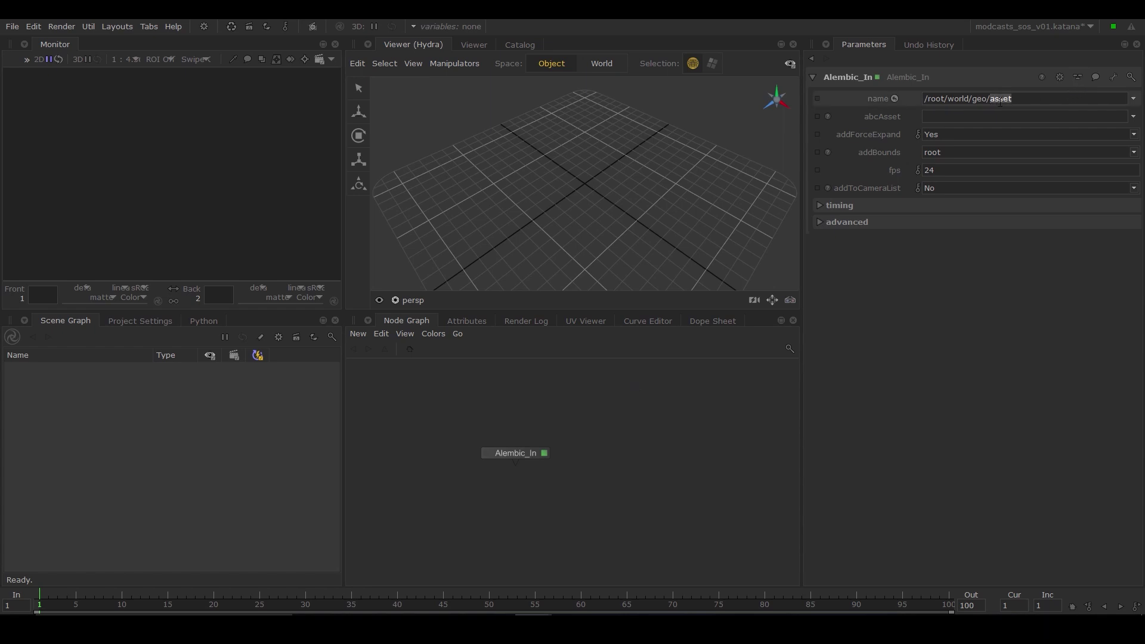
text(chr)
key(Return)
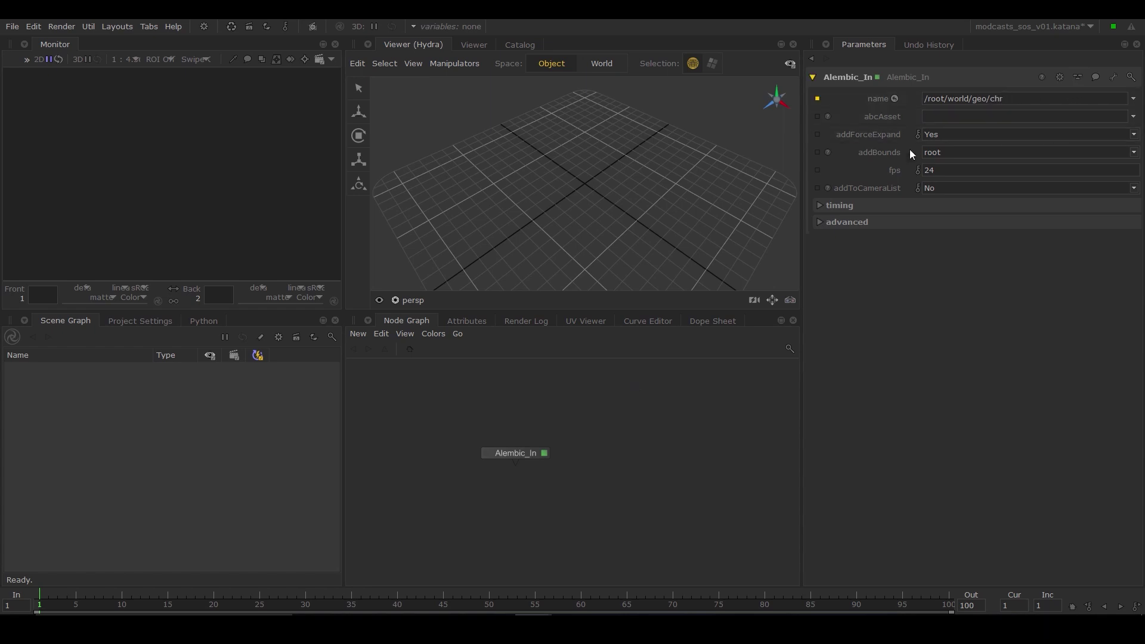
click(488, 454)
click(9, 368)
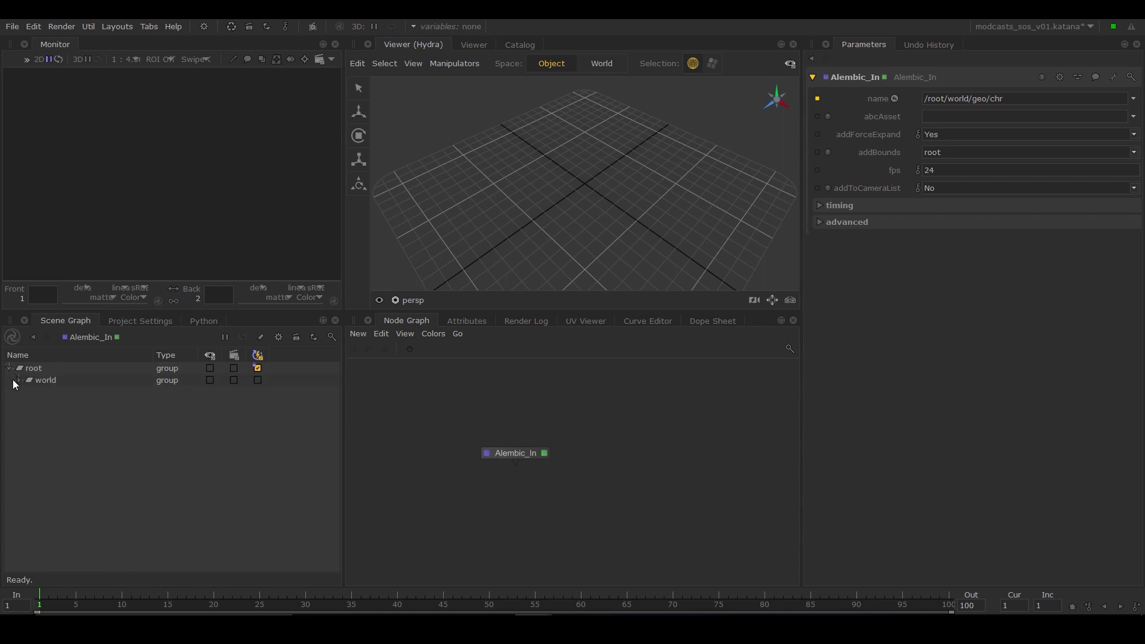
click(20, 380)
click(26, 392)
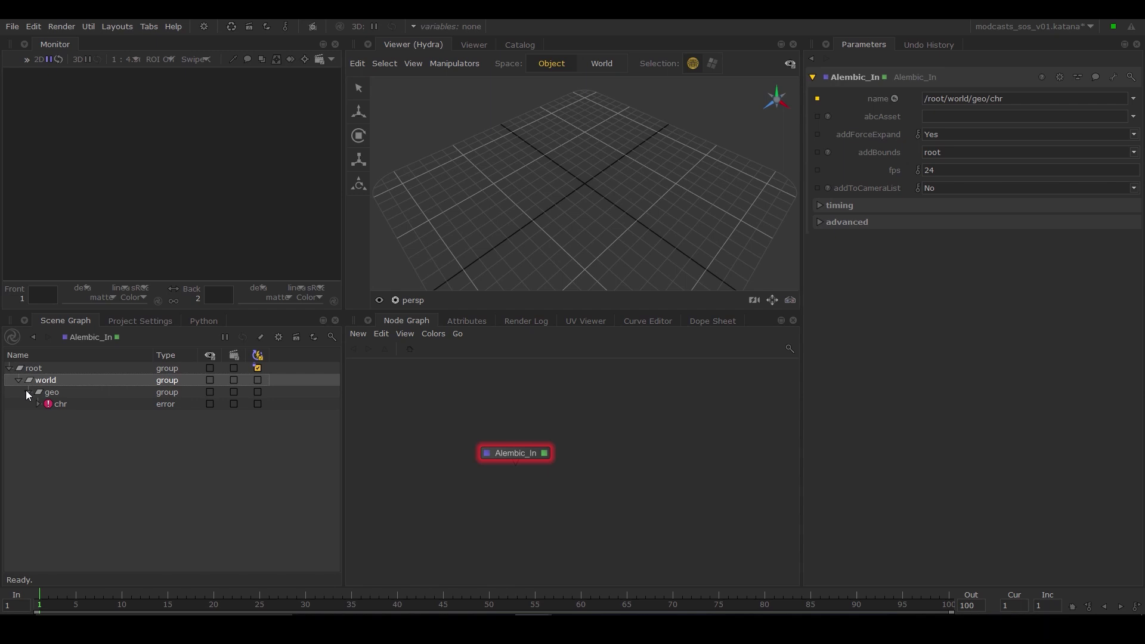
Step: Set abcAsset to chr_bolo_brad.abc from mod_001_sos/0010/abc and widen the Parameters panel
click(1134, 116)
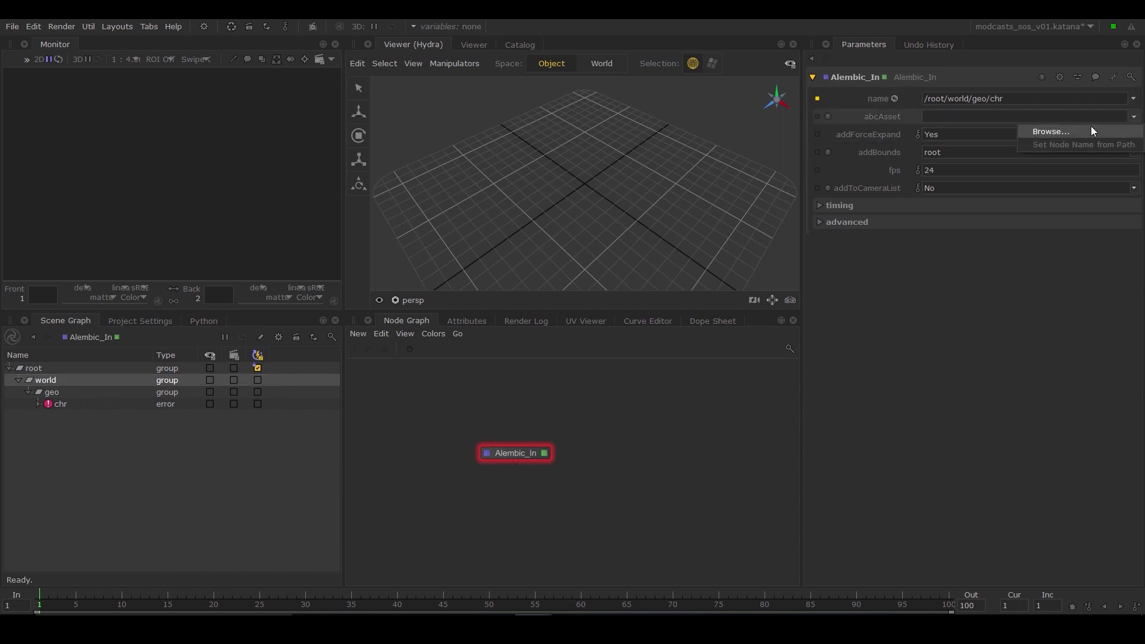
click(1056, 135)
click(309, 205)
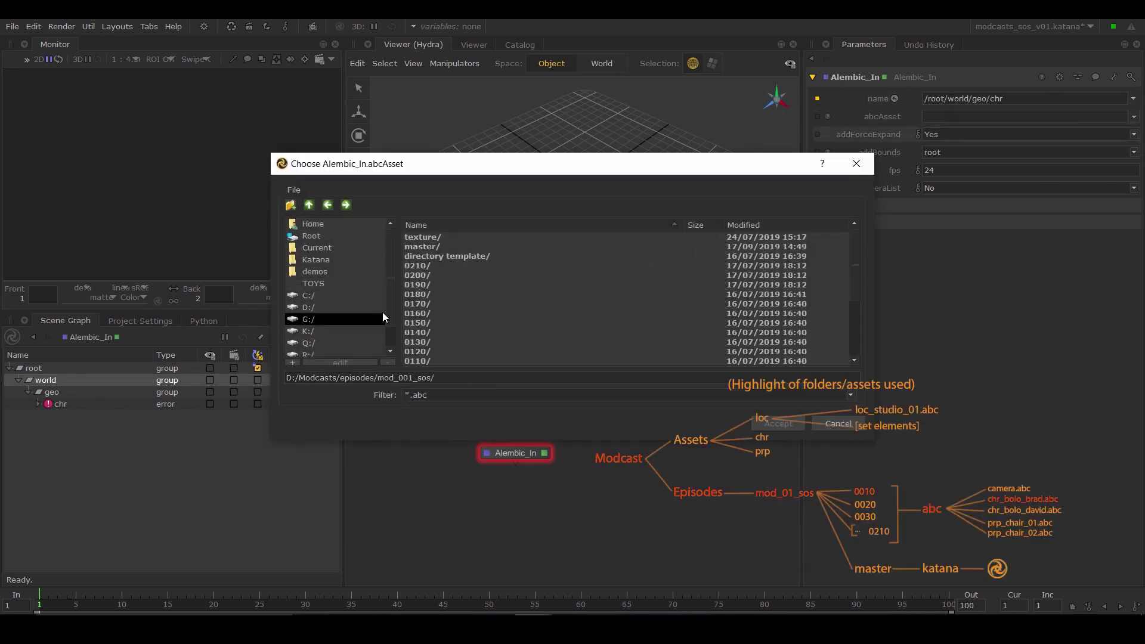
scroll(436, 328, down, 5)
double_click(436, 329)
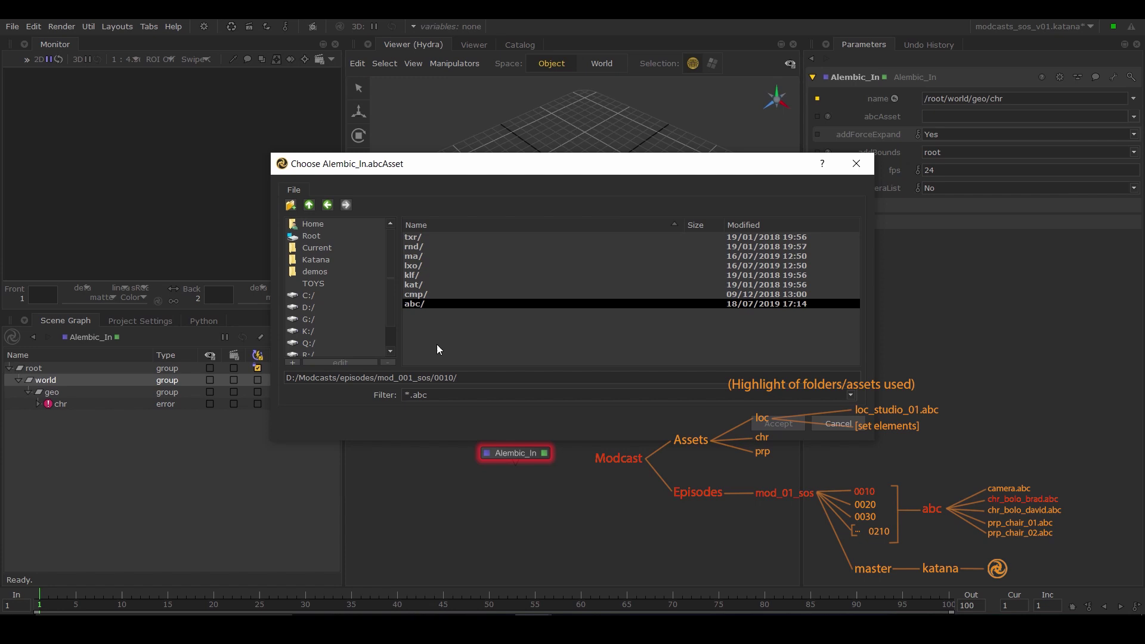
double_click(451, 301)
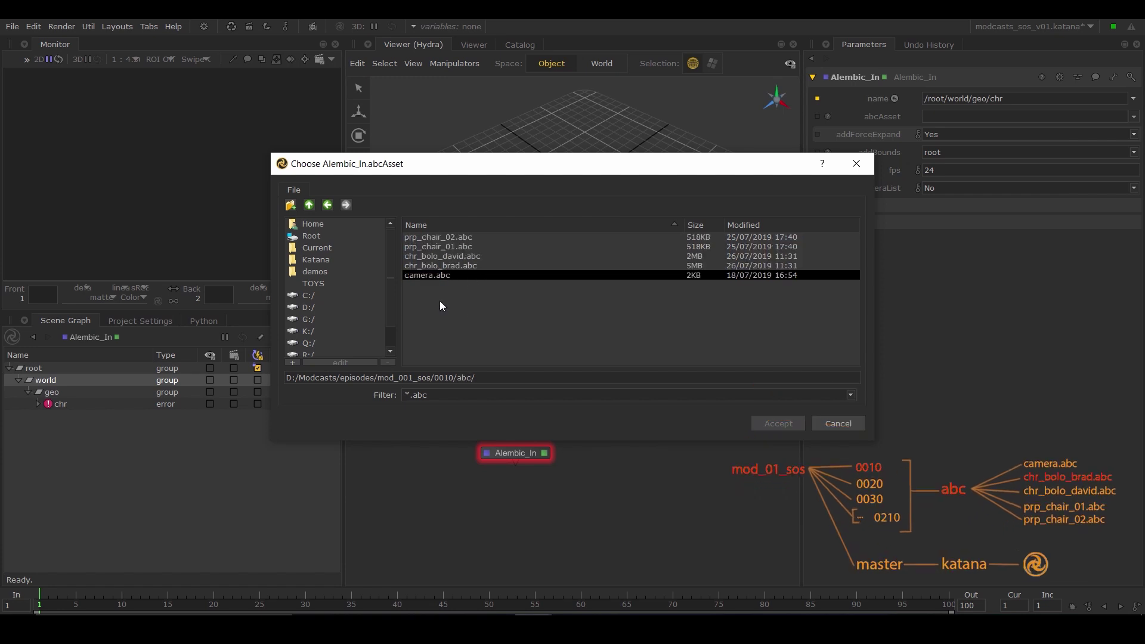
click(457, 267)
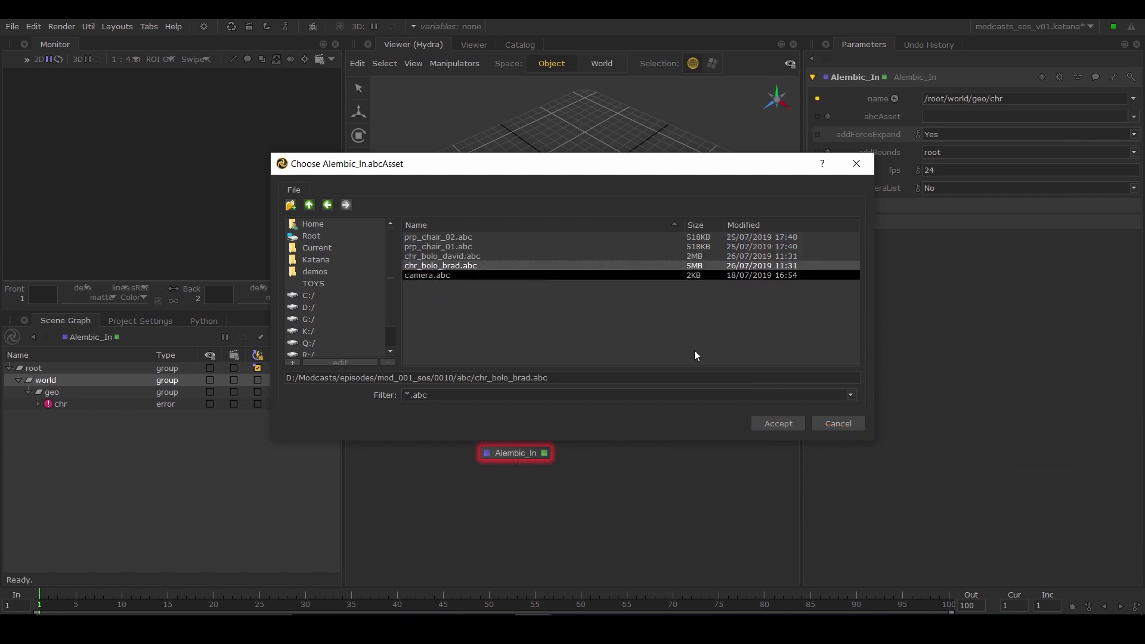
click(767, 423)
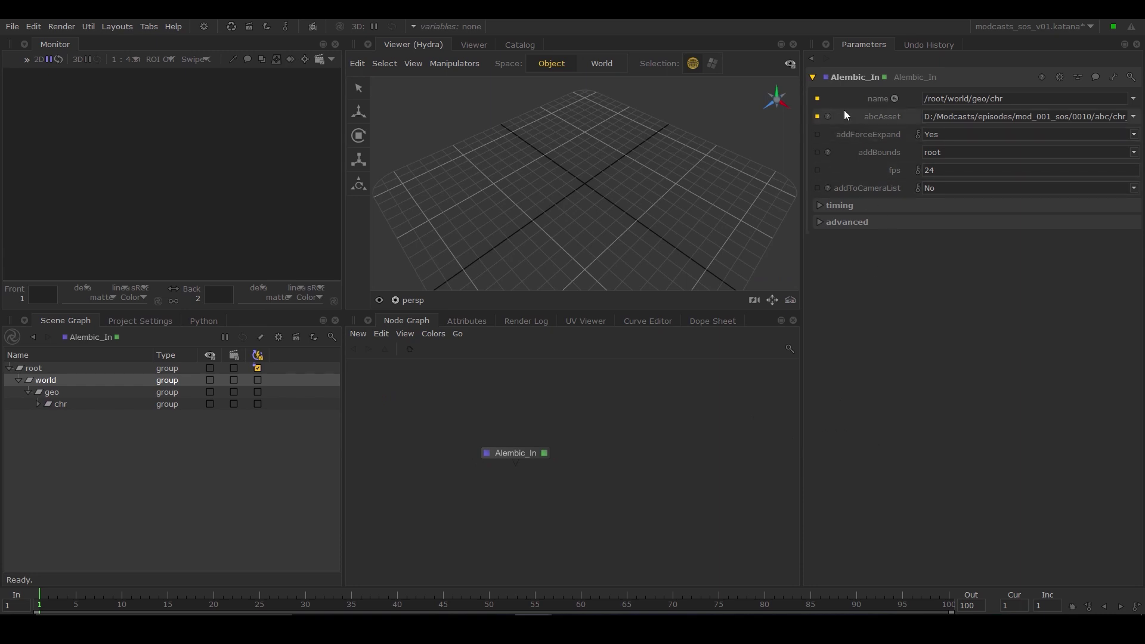
drag(803, 114, 620, 117)
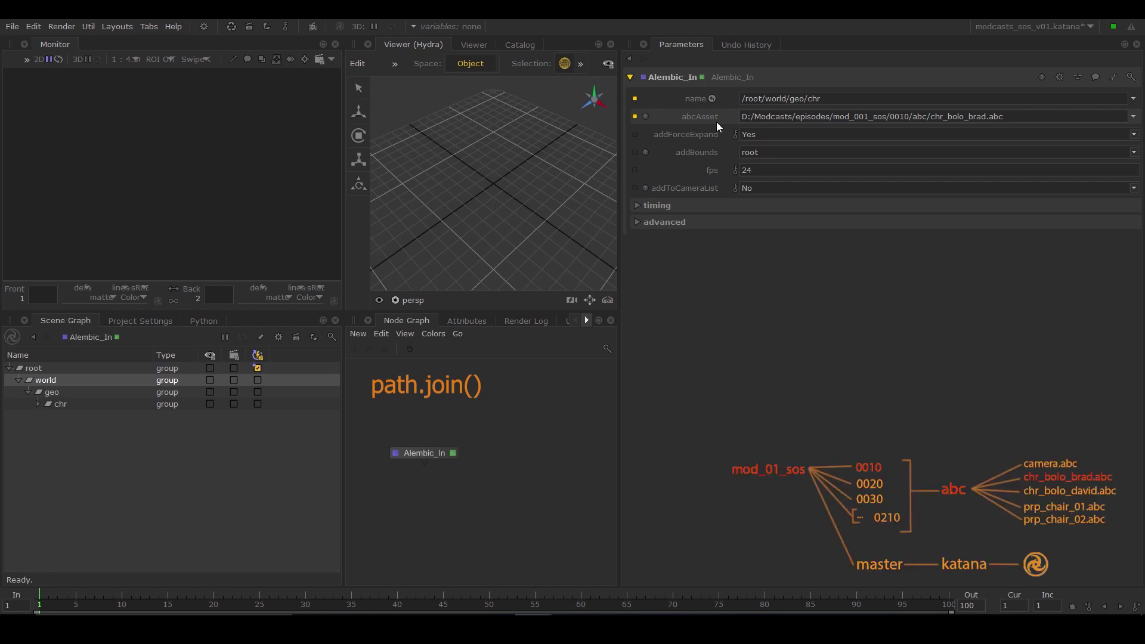
Step: Set abcAsset to a path.join expression from project.dir to chr_bolo_brad.abc, then expand chr
right_click(717, 121)
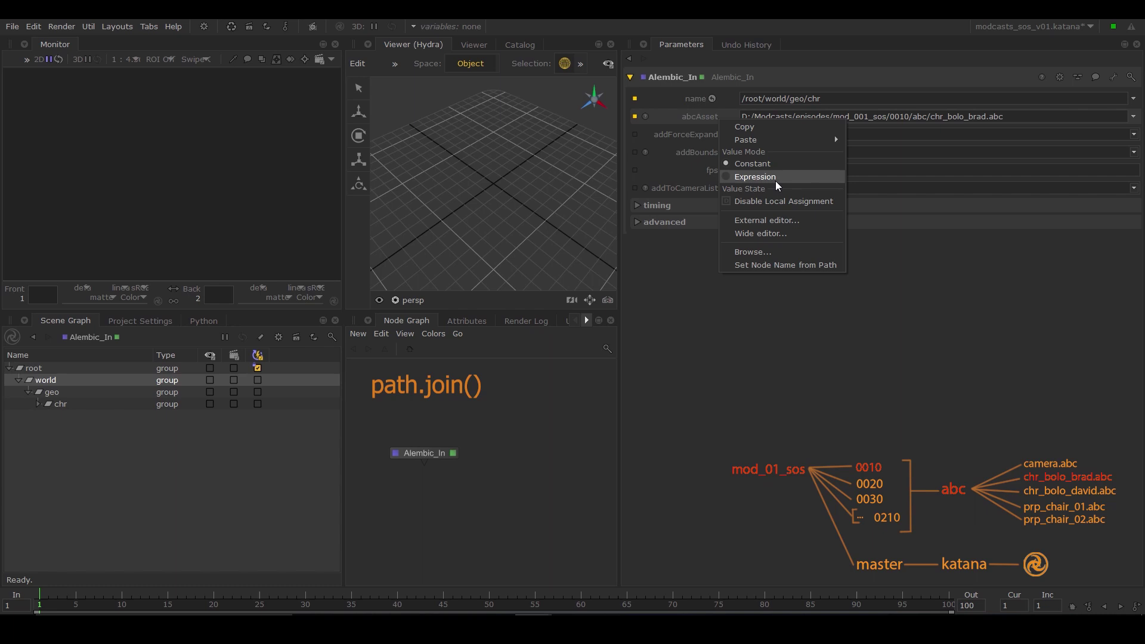
click(777, 177)
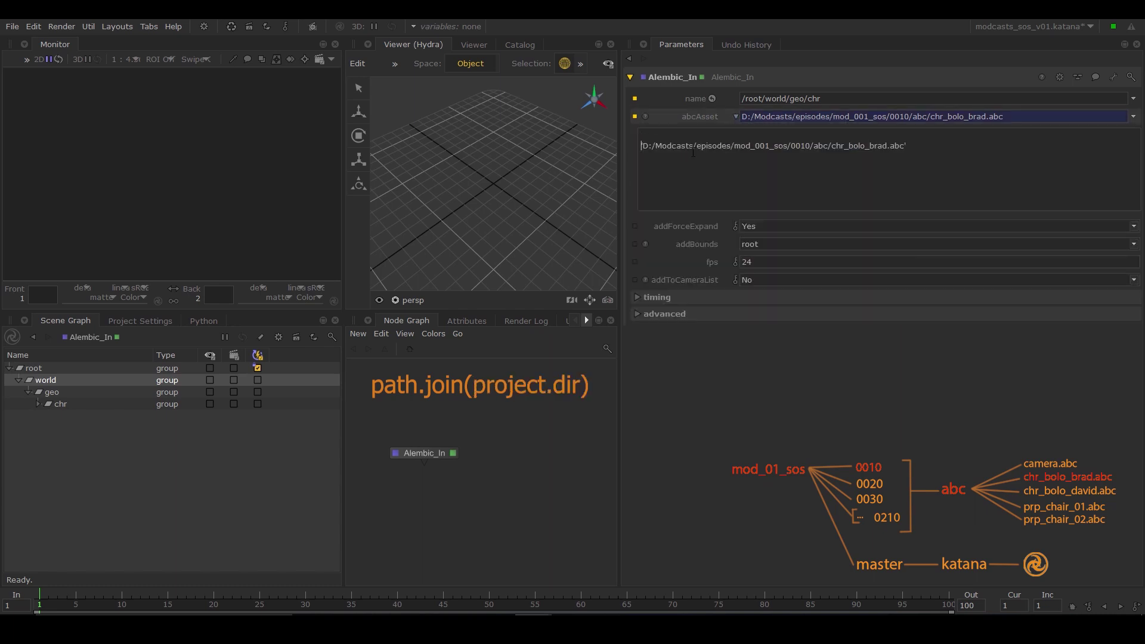
text(path.join( project.dir)
text(,)
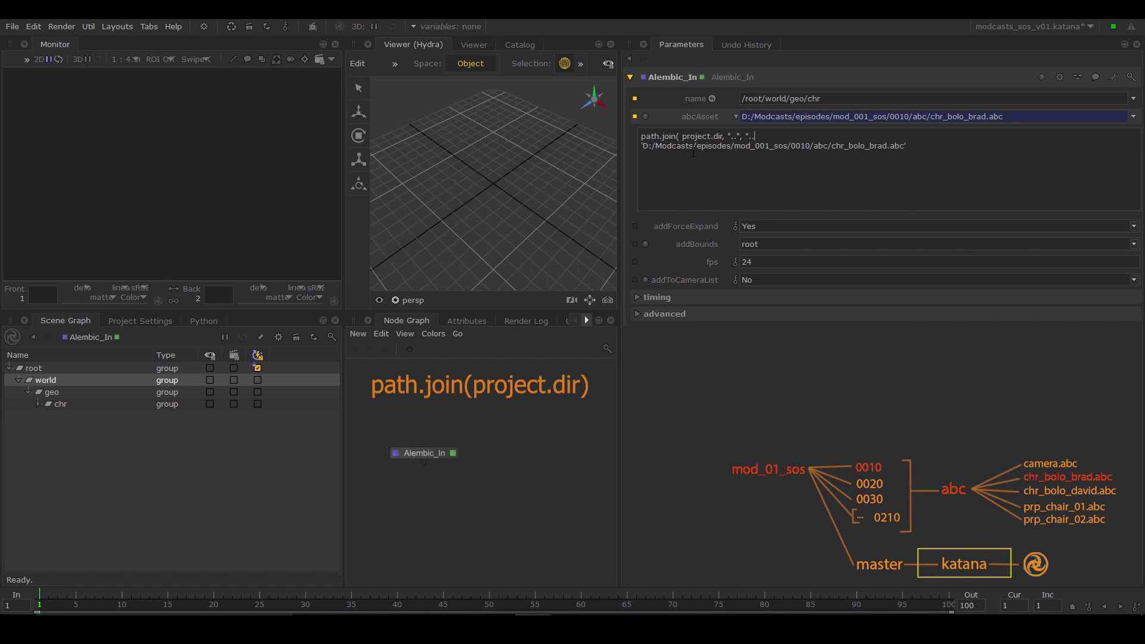
text("..",)
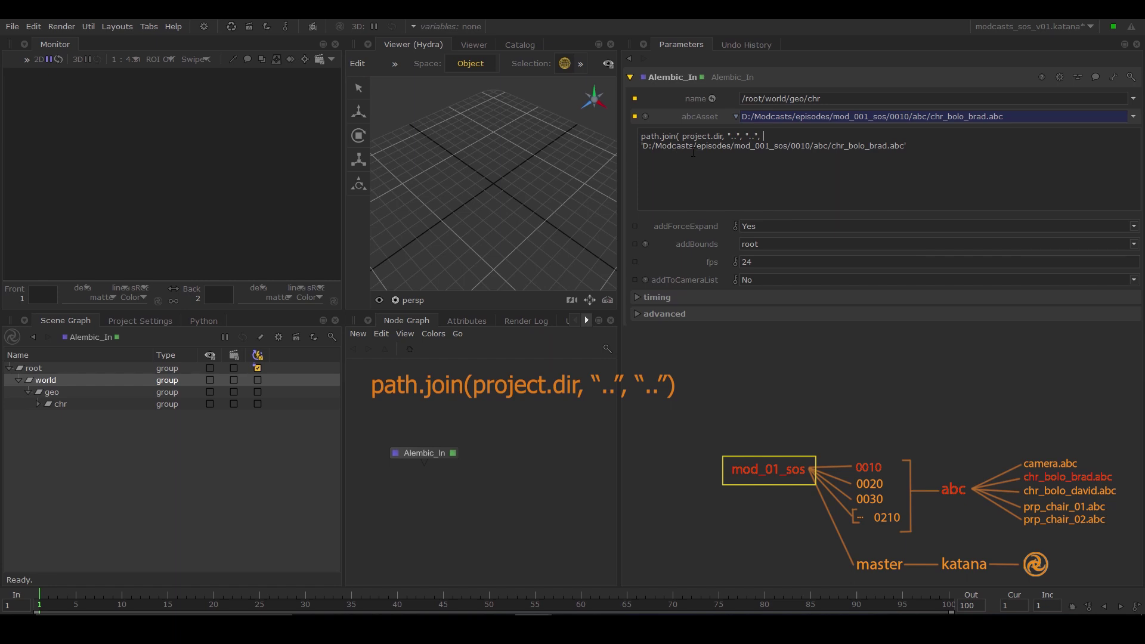
text("0010",)
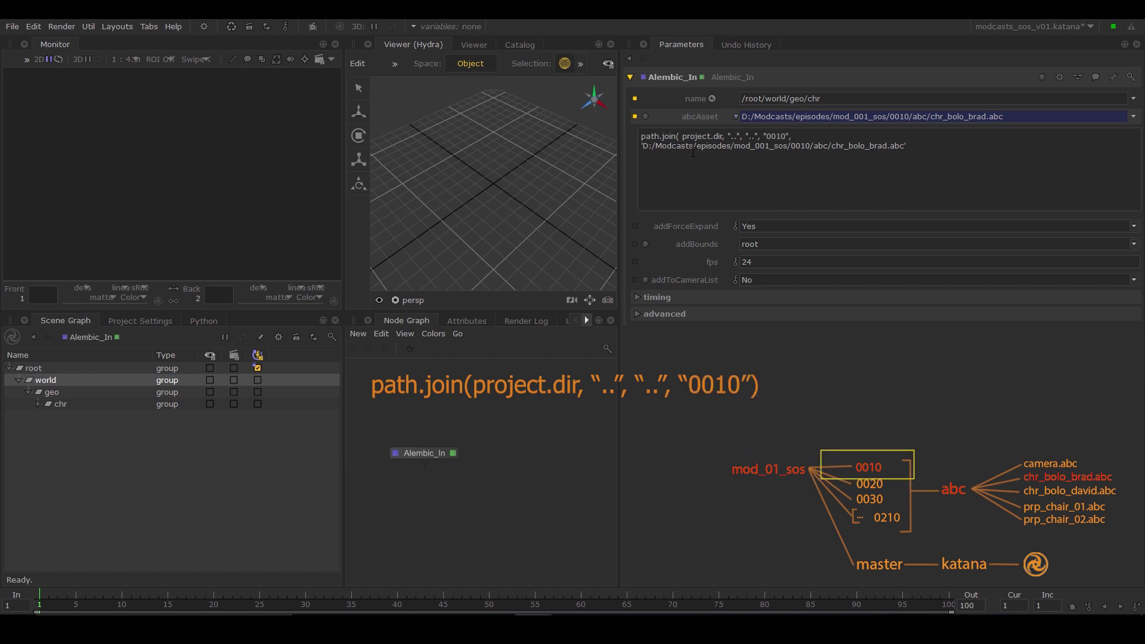
text( "abc",)
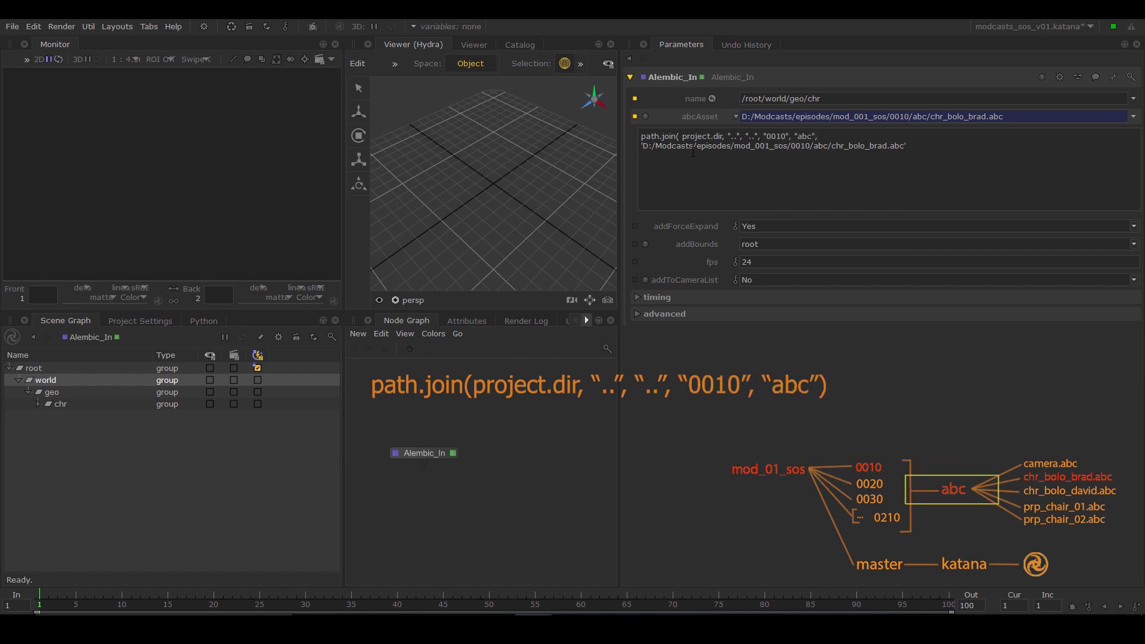
text( "chr_bolo_brad.abc)
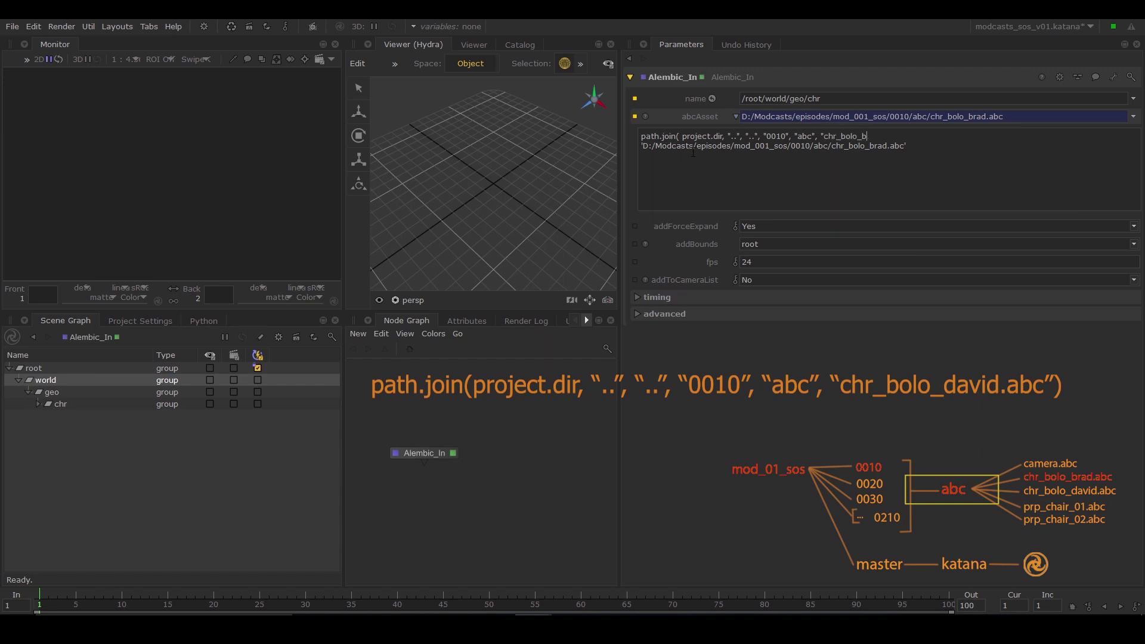
key(Return)
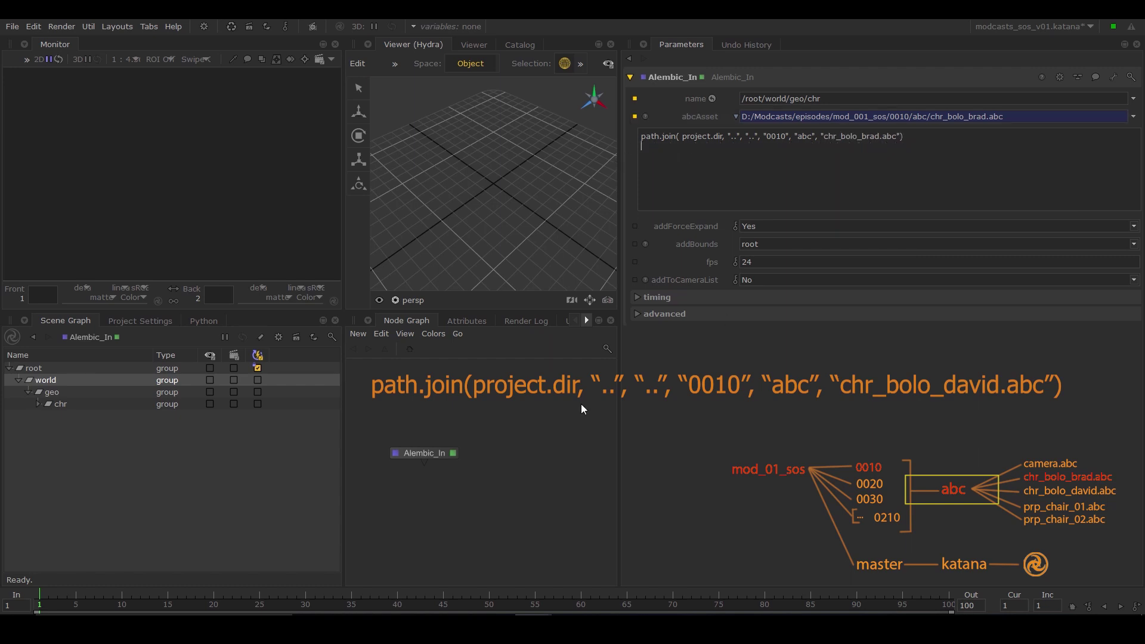
double_click(66, 405)
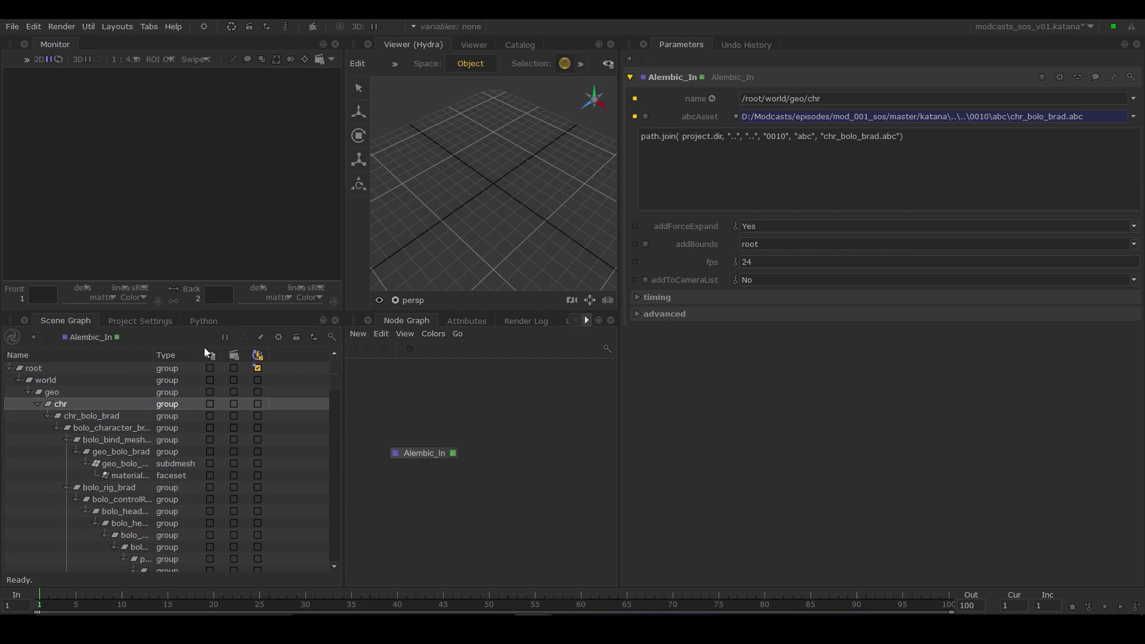
scroll(501, 175, down, 6)
scroll(507, 153, down, 6)
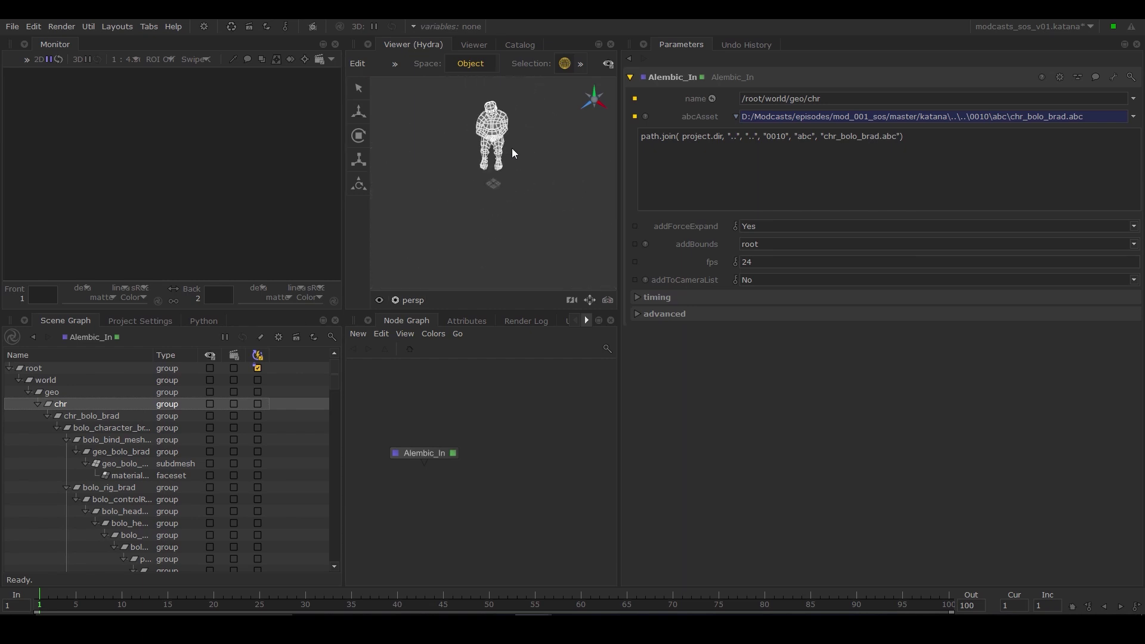
Step: Duplicate the Alembic_In node and change the copy's expression file to chr_bolo_david.abc
middle_drag(501, 148, 504, 172)
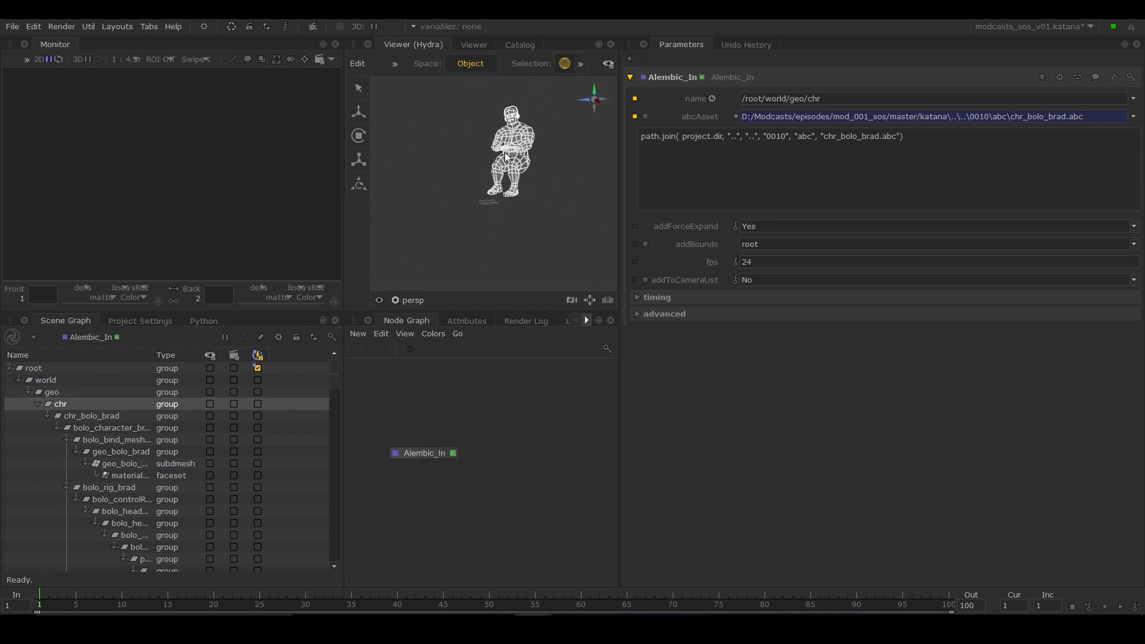
scroll(502, 170, up, 4)
scroll(502, 180, up, 3)
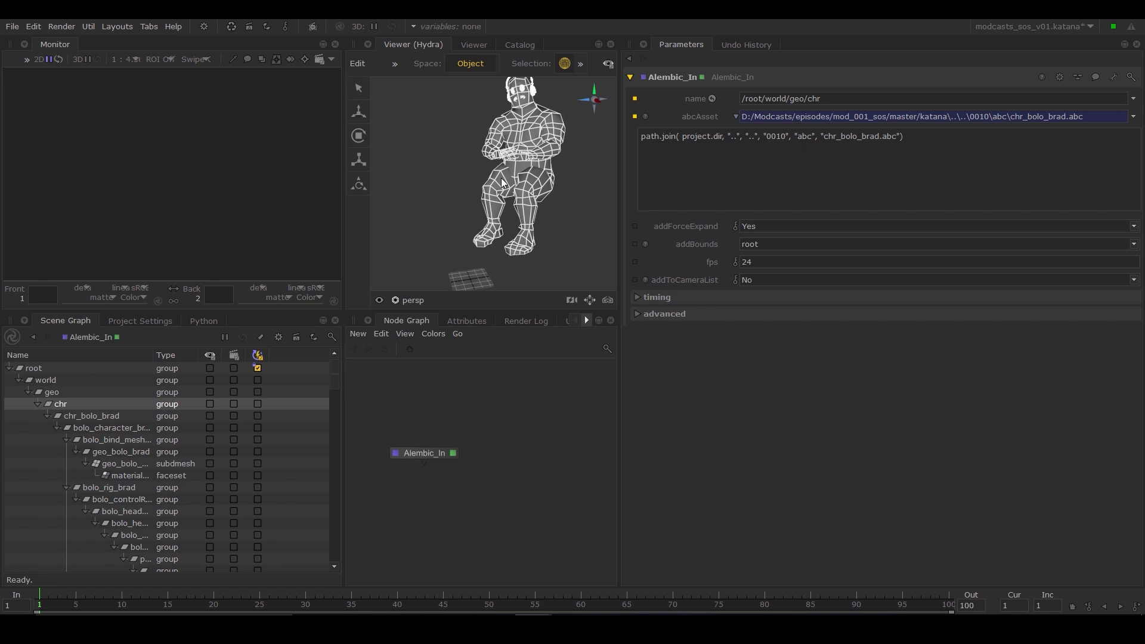
click(425, 454)
key(ctrl+c)
key(ctrl+v)
click(518, 450)
click(736, 117)
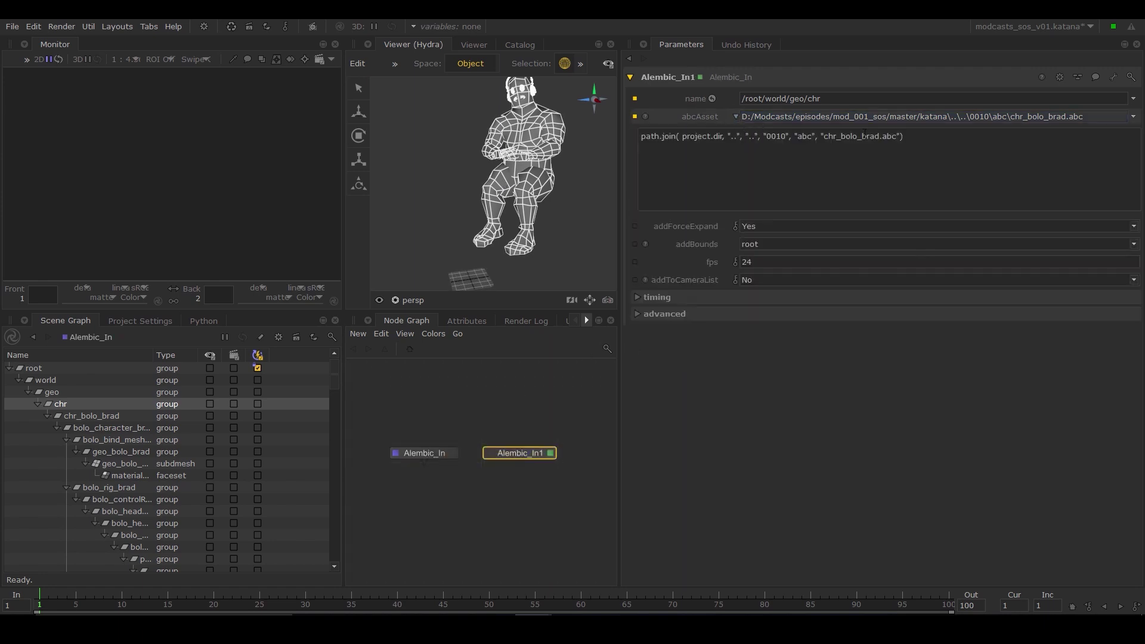
text(david)
text(v)
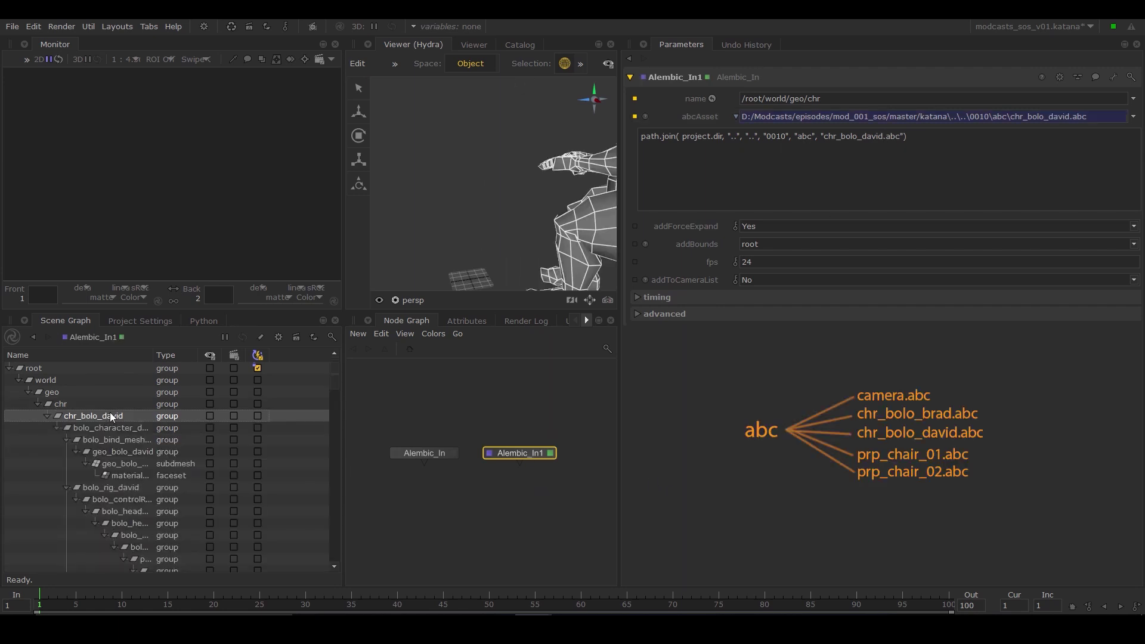
scroll(579, 421, down, 2)
scroll(532, 429, up, 2)
Step: Duplicate the david node and change its expression file to prp_chair_01.abc
key(ctrl+c)
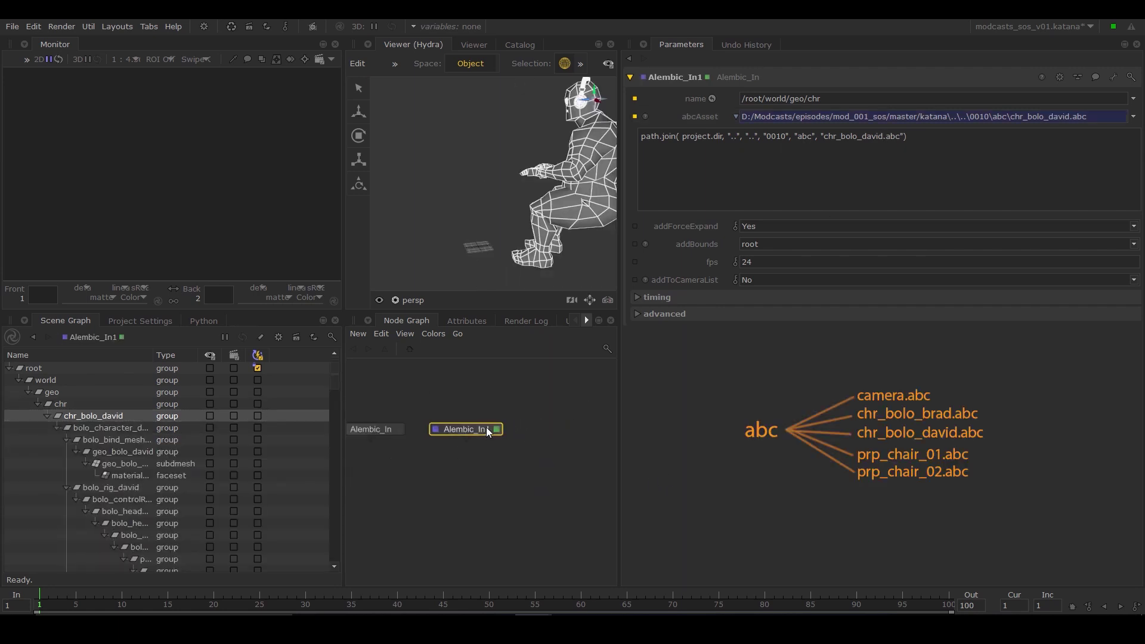
key(ctrl+v)
click(560, 426)
click(737, 116)
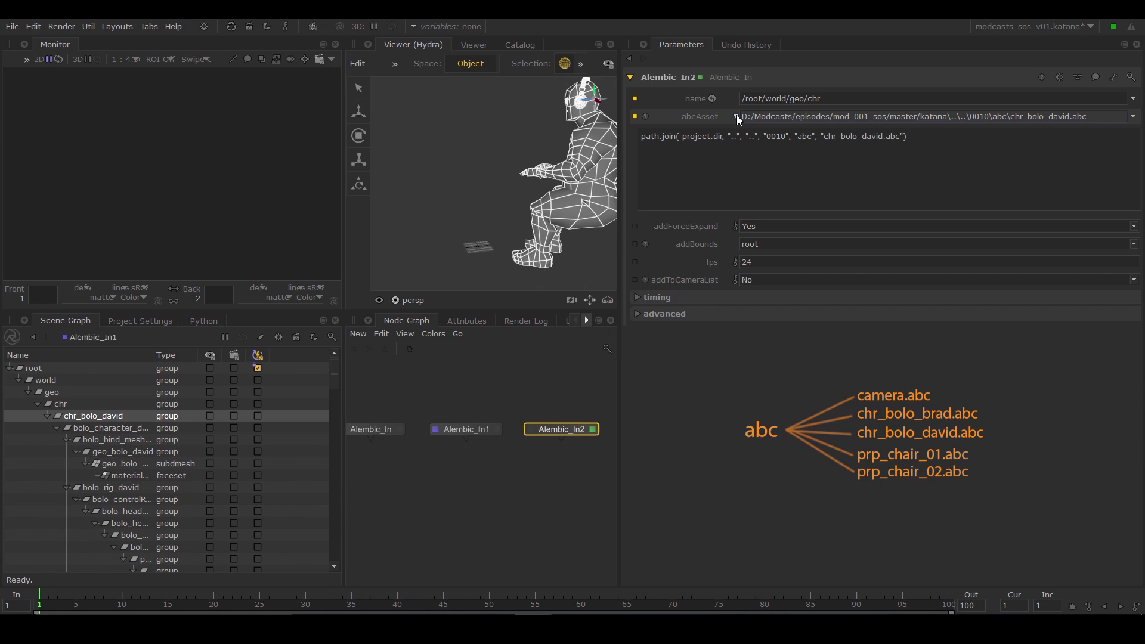
double_click(864, 137)
text(prp_chair_01.abc)
key(Return)
Step: Duplicate the chair node twice more for prp_chair_02 and the camera import
click(560, 428)
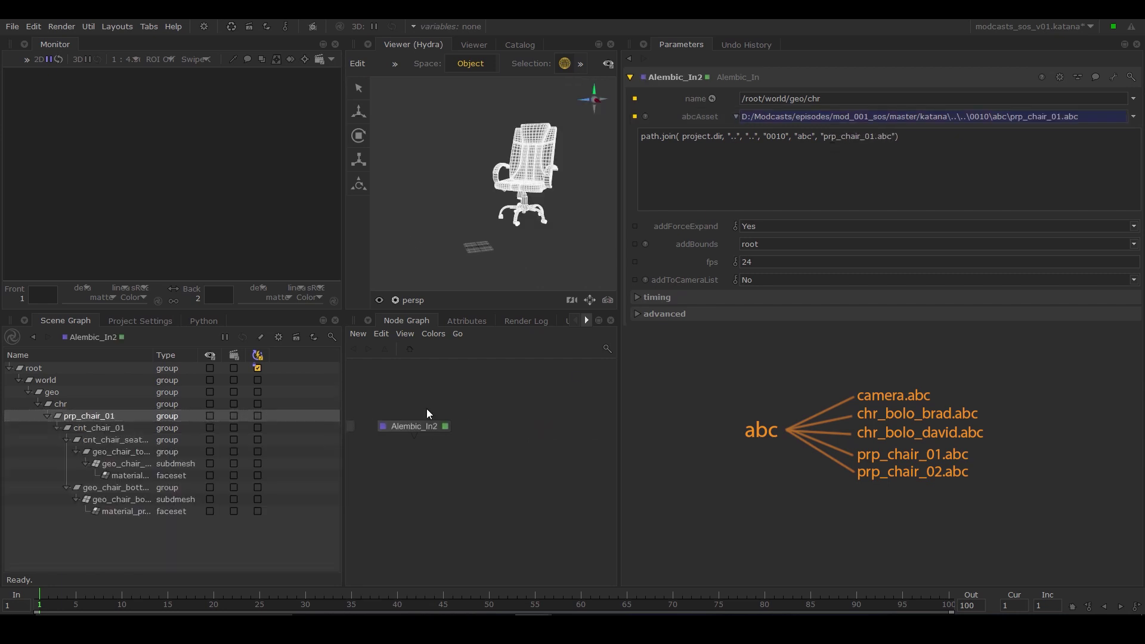
key(ctrl+c)
key(ctrl+v)
click(510, 426)
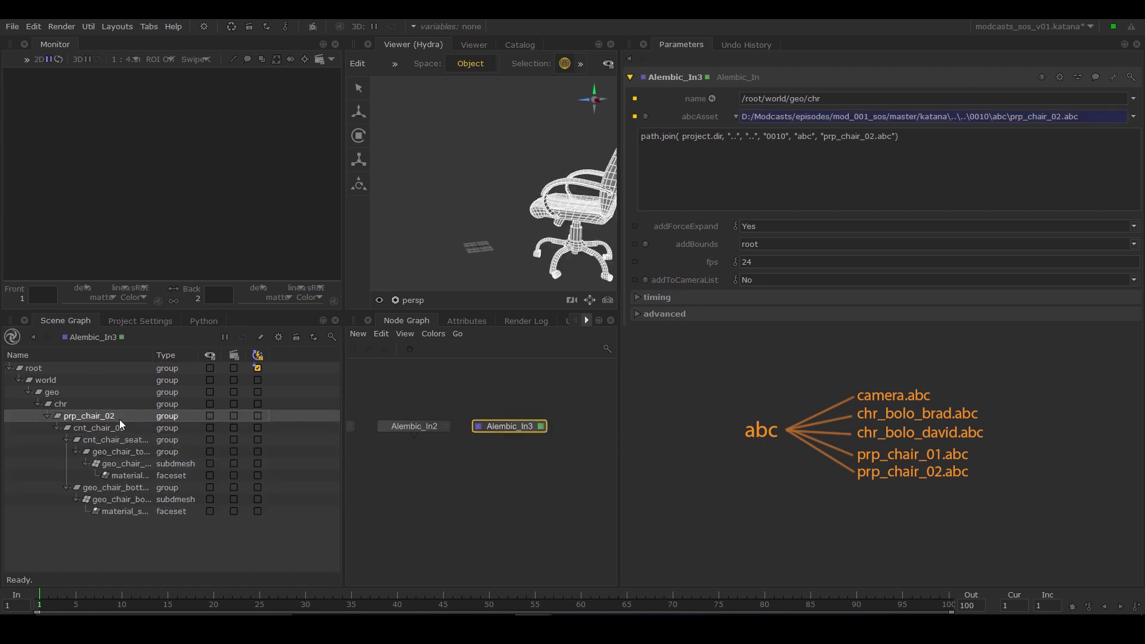
middle_drag(541, 448, 591, 448)
key(ctrl+v)
click(412, 428)
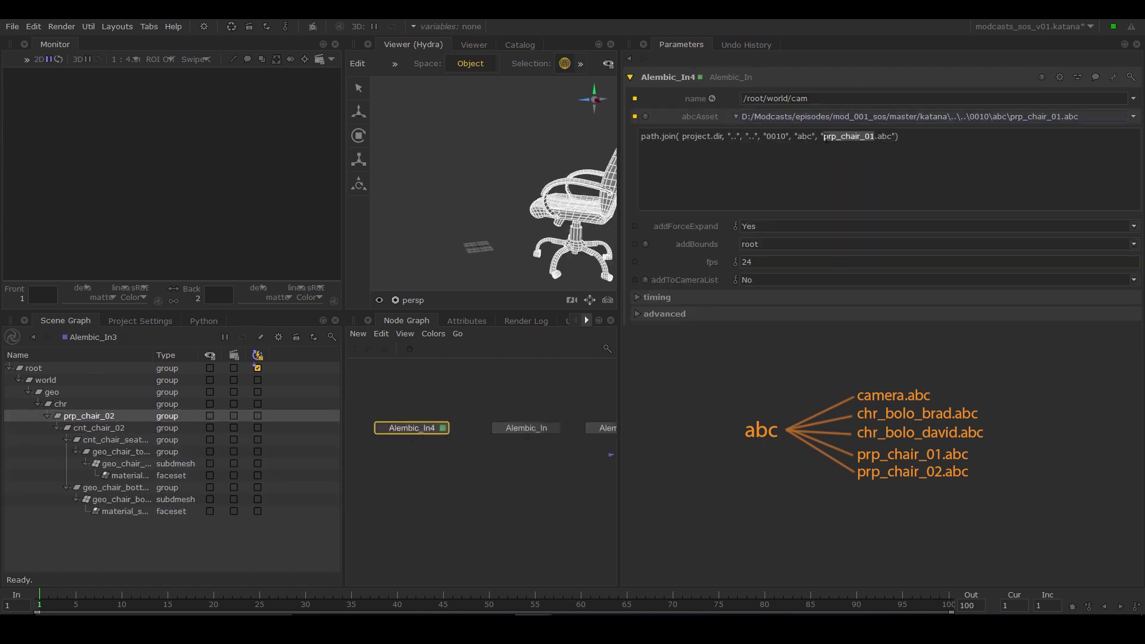
Step: Rename two import nodes to chr_bolo_david_01 and prp_chair_01_01
key(ctrl+v)
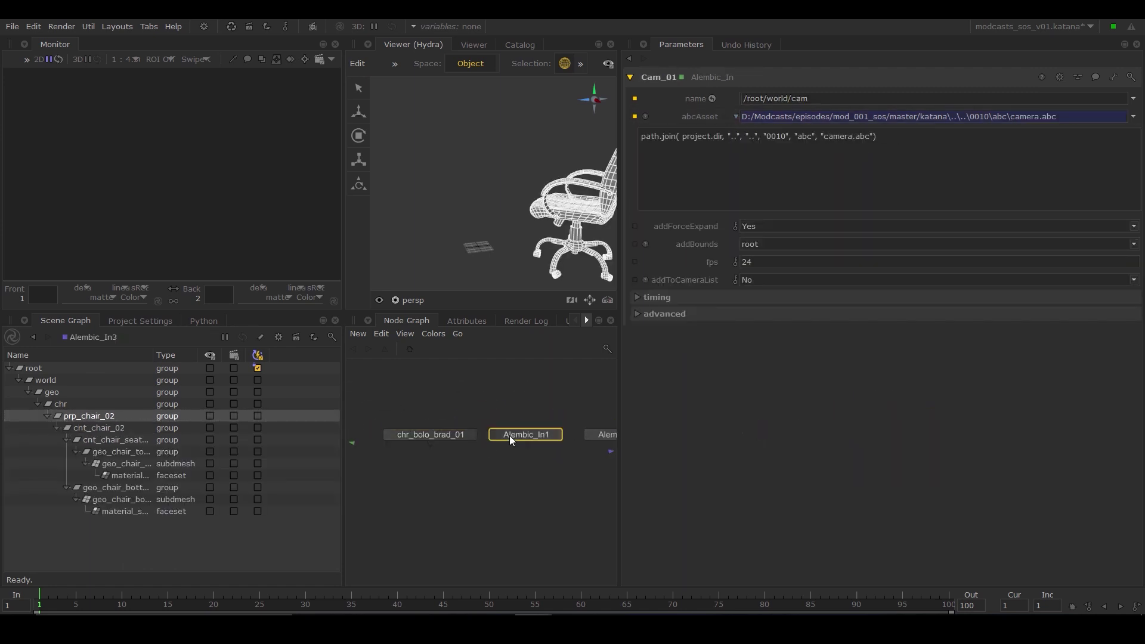
text(chr_bolo_david_01)
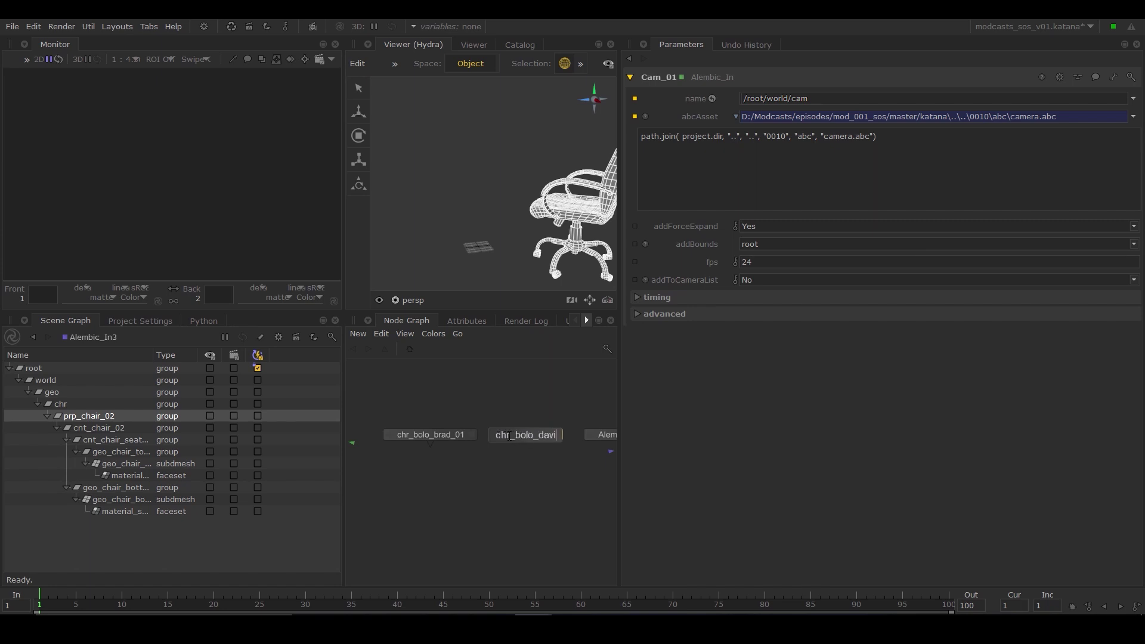
key(Return)
middle_drag(565, 452, 537, 452)
click(508, 443)
double_click(508, 443)
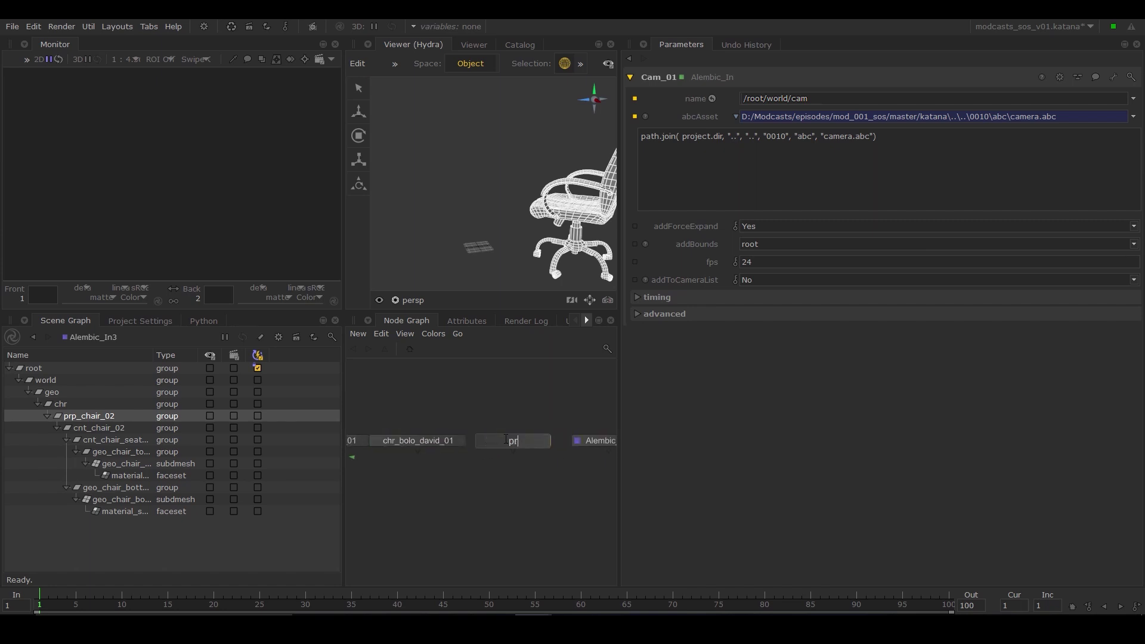
text(prp_chair_0)
text(2_01)
key(Return)
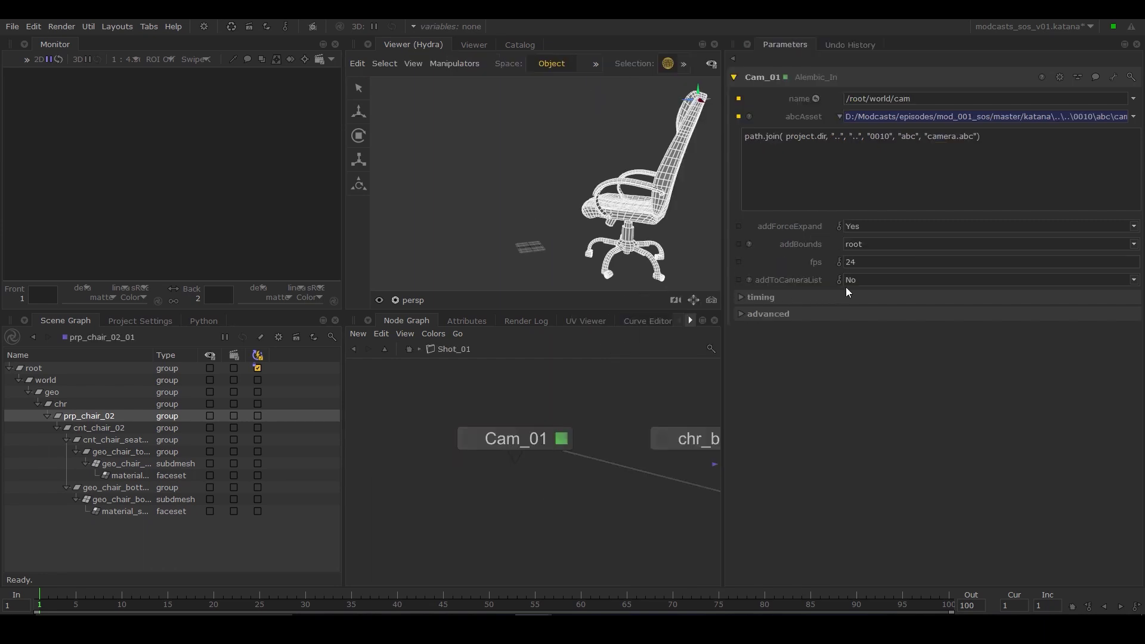
Step: Set Cam_01's addToCameraList to Yes, then view it and look through that camera
click(864, 280)
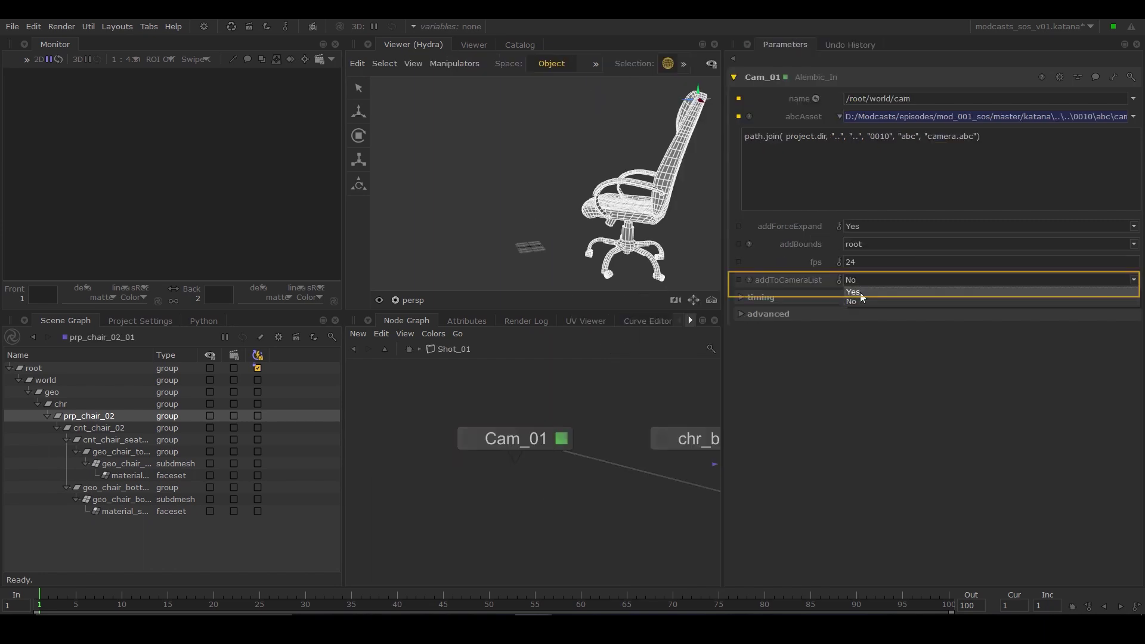
click(854, 292)
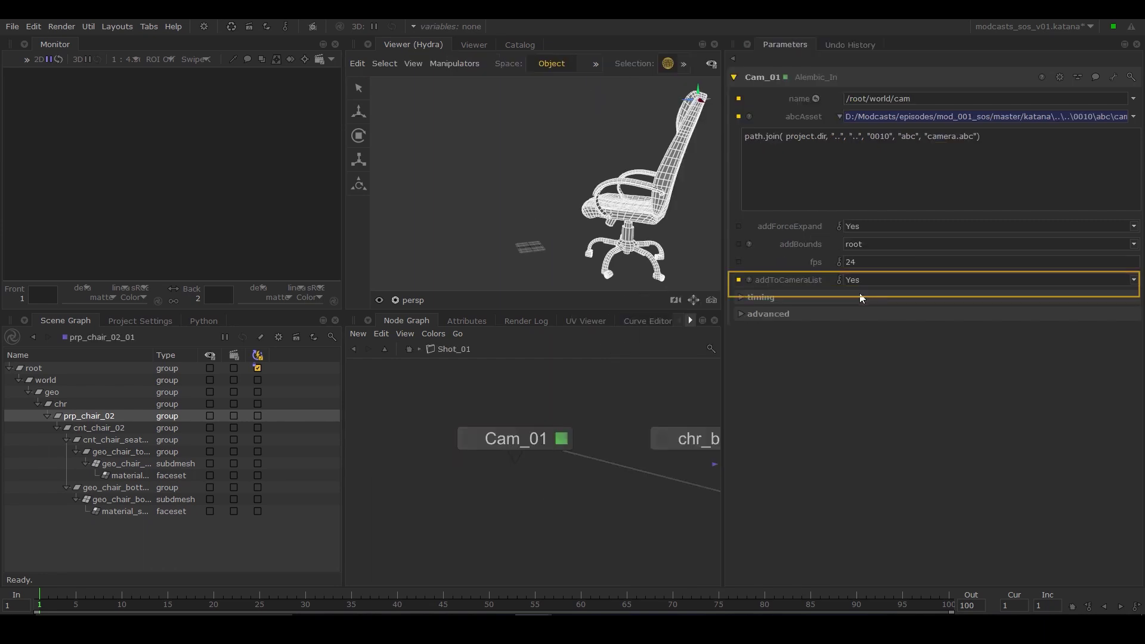
click(502, 441)
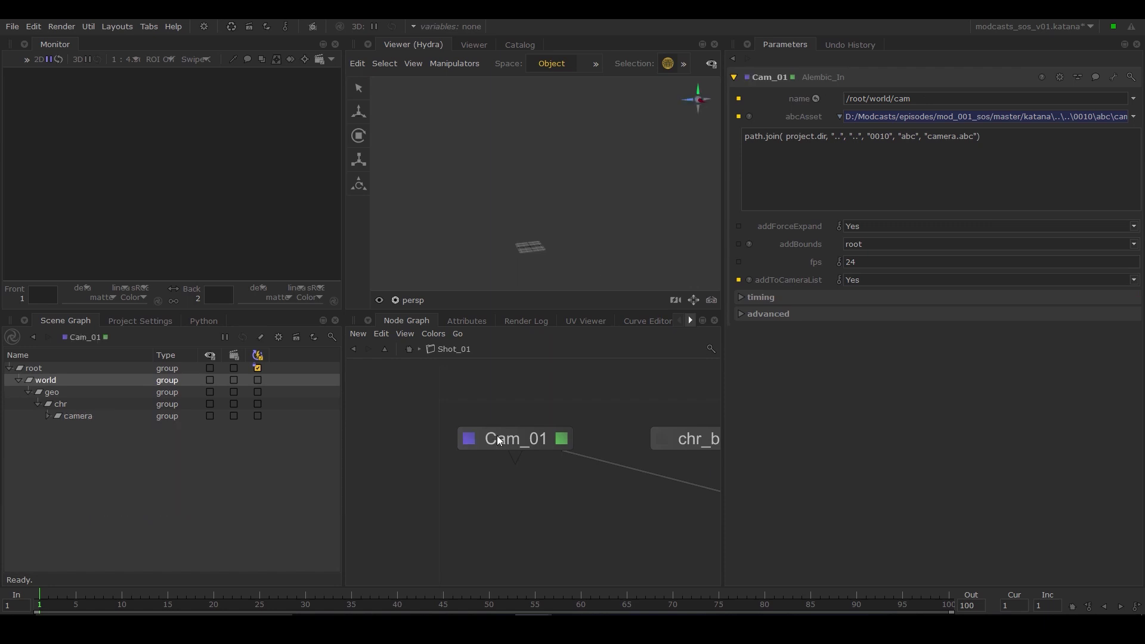
click(412, 301)
click(444, 383)
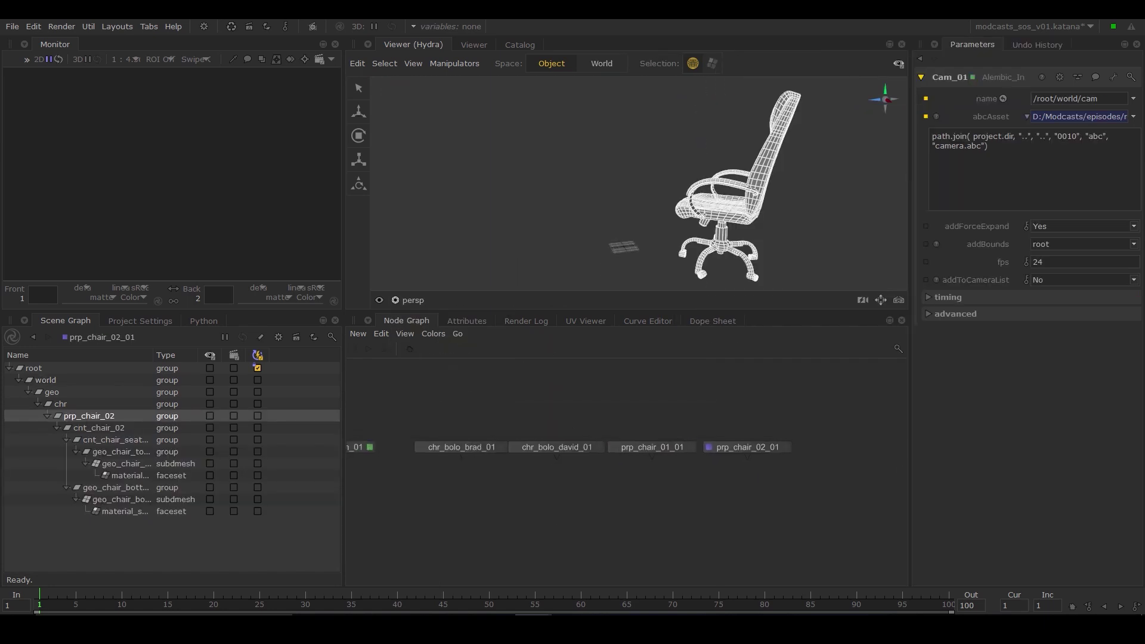
Step: Merge the camera, character and prop imports and group them as Shot_01
key(m)
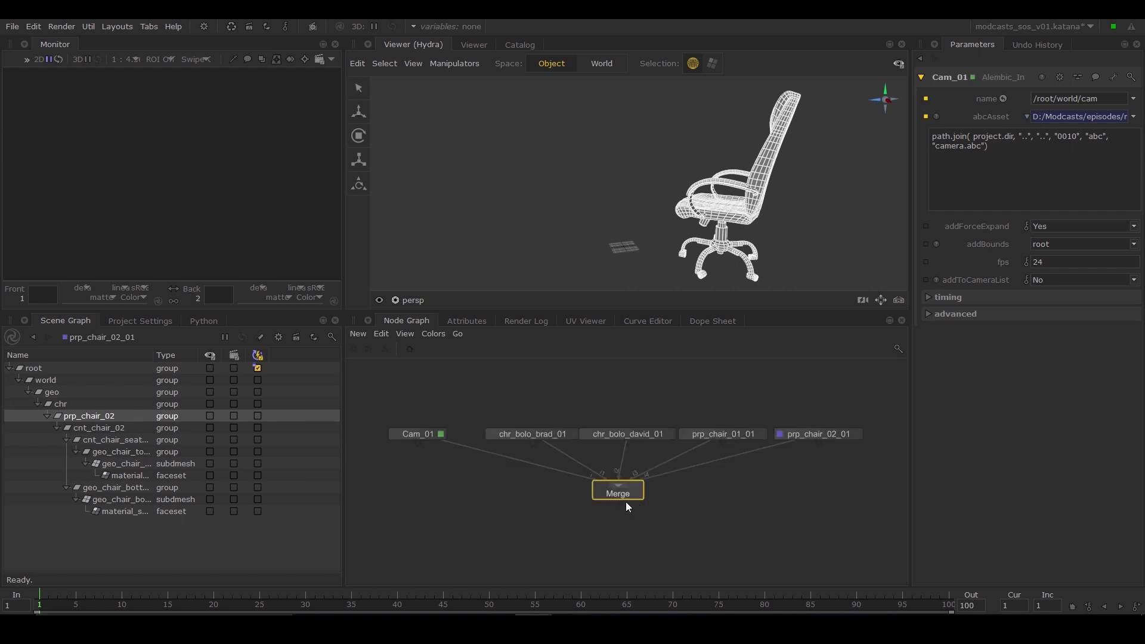
drag(618, 501, 622, 523)
drag(855, 412, 393, 494)
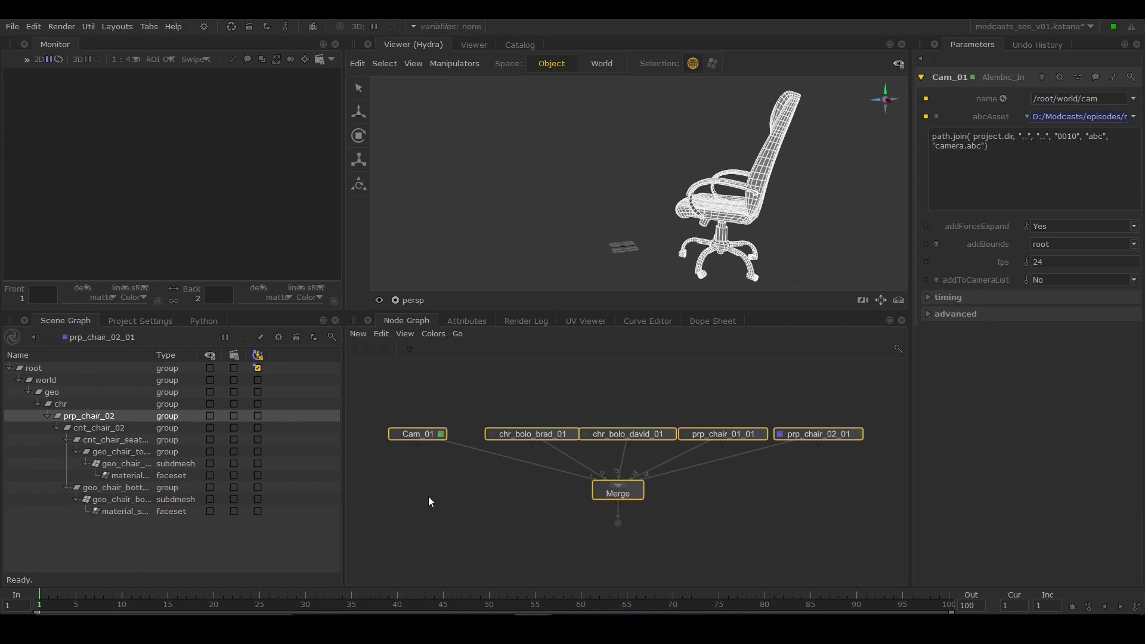
key(g)
double_click(625, 466)
text(Shot)
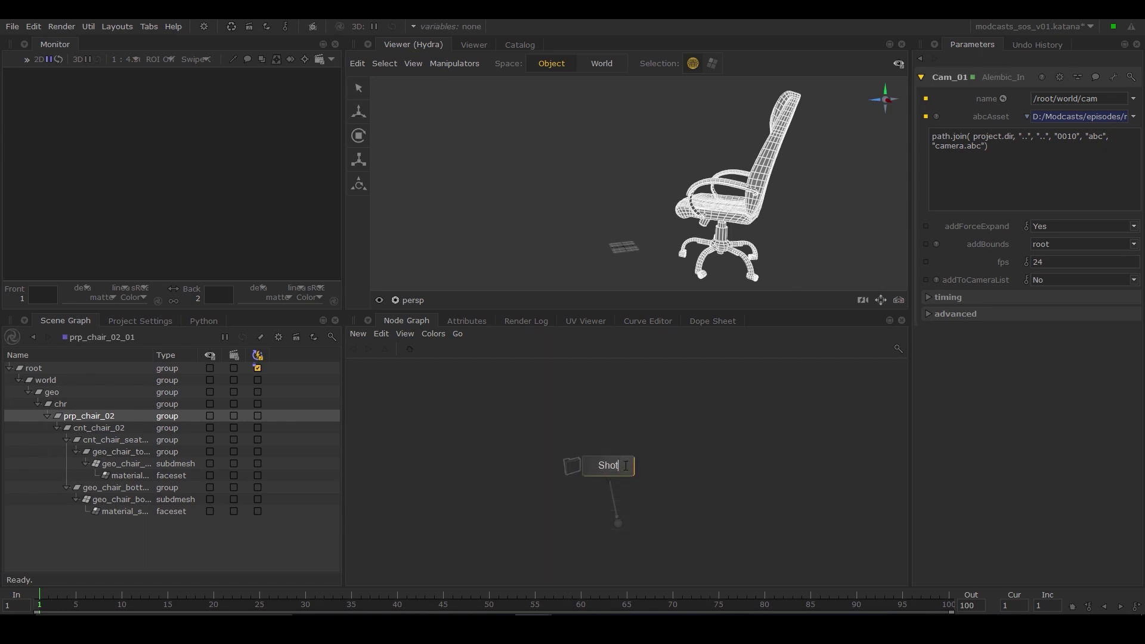
key(Return)
Step: Enclose Shot_01 in a backdrop titled 'Import geo/camera assets'
key(Tab)
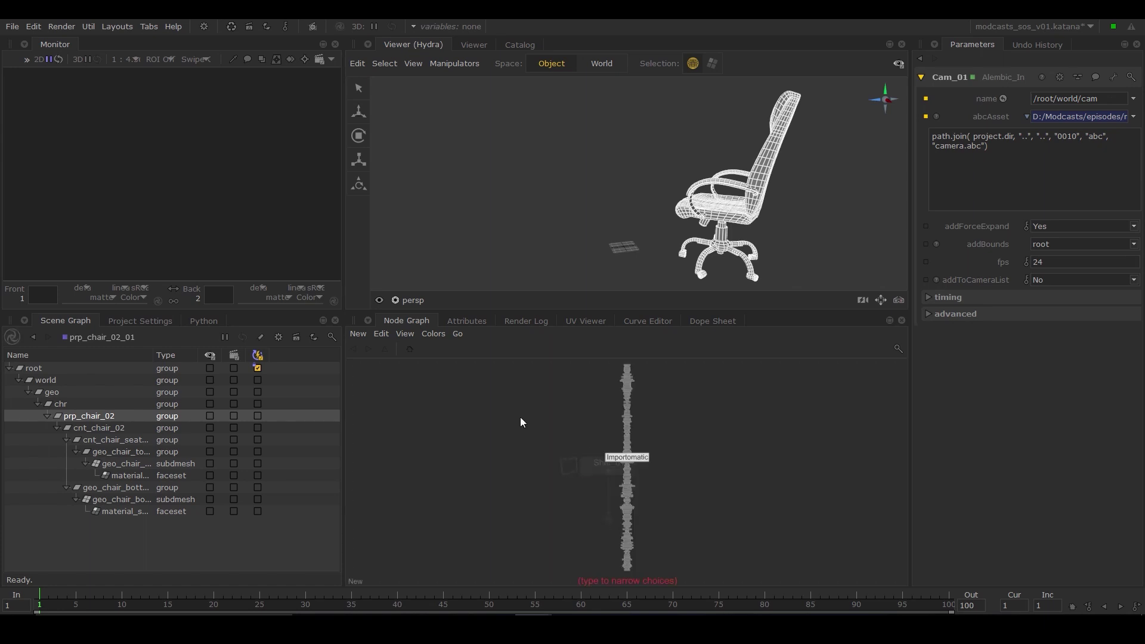
text(back)
key(Return)
click(517, 413)
drag(572, 420, 761, 562)
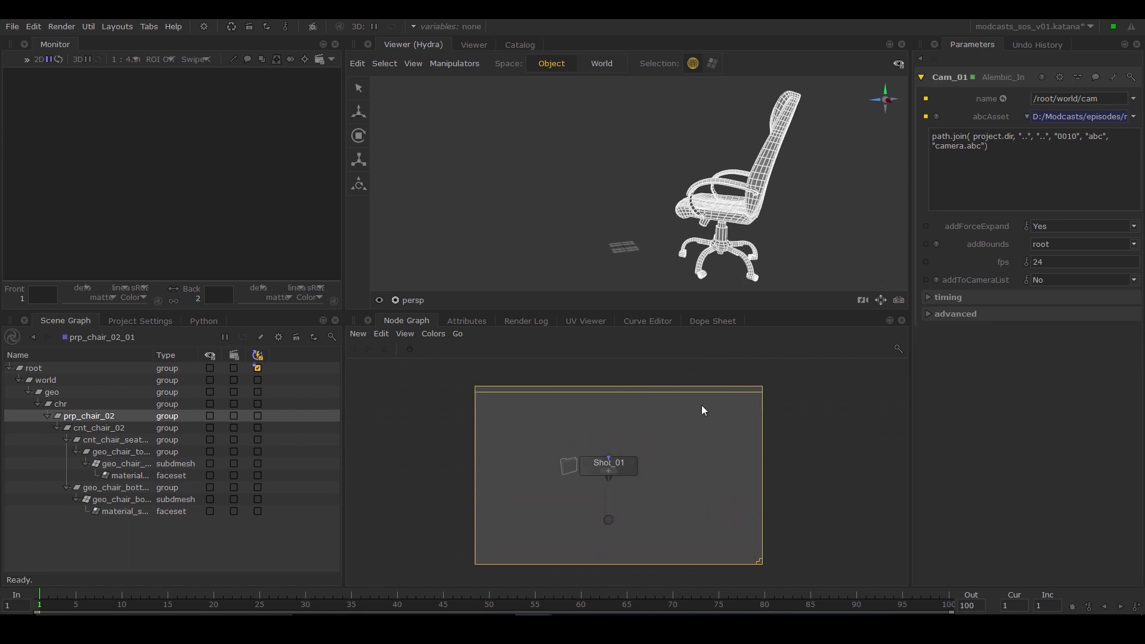
double_click(702, 406)
text(Import)
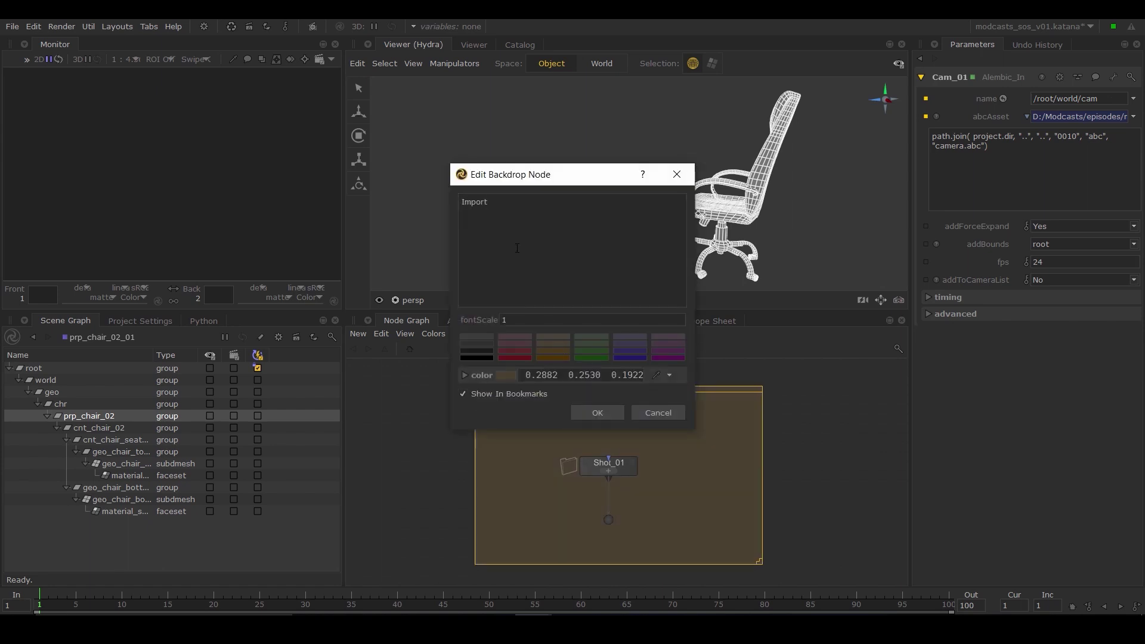
text( geo/camera )
text(assets)
click(589, 413)
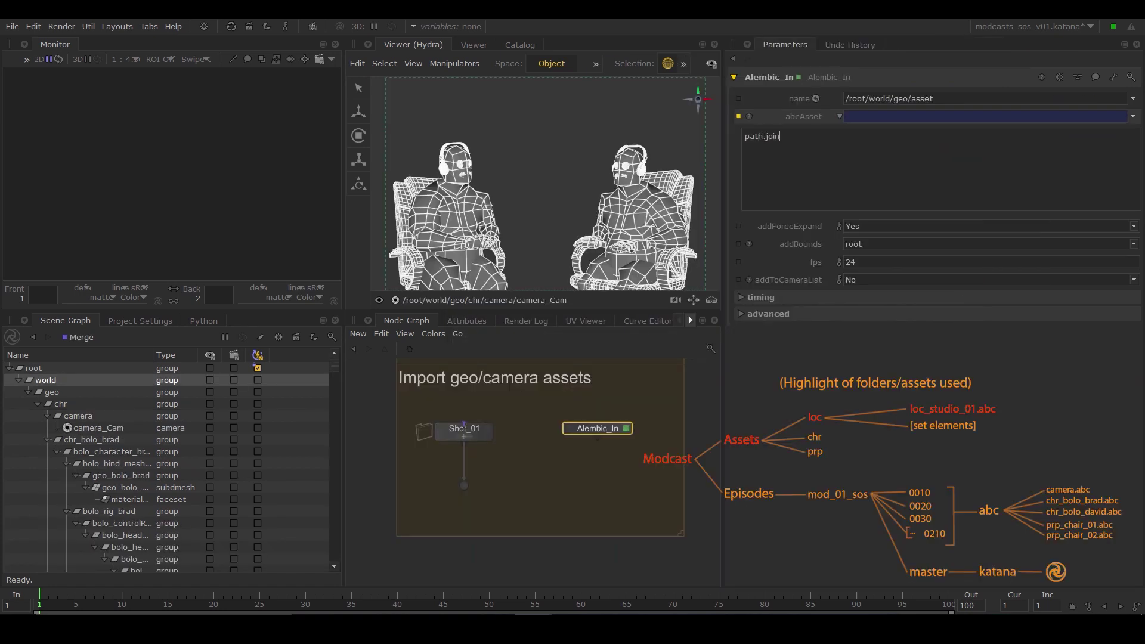
text(.join( project.dir, '..',)
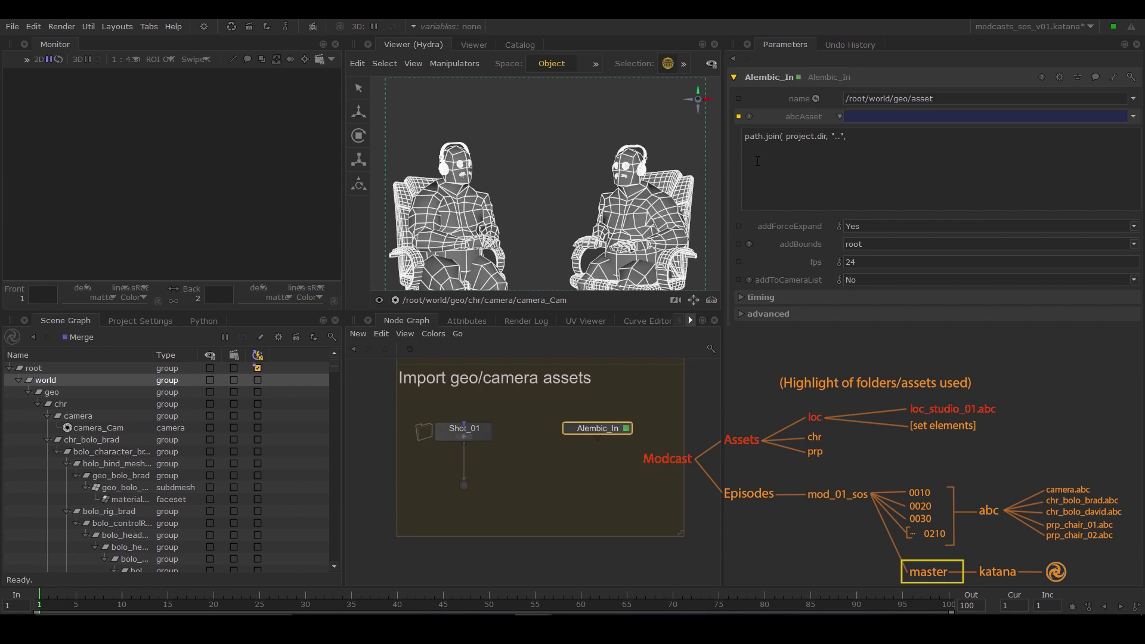
text( '..', '..', '..', 'assets')
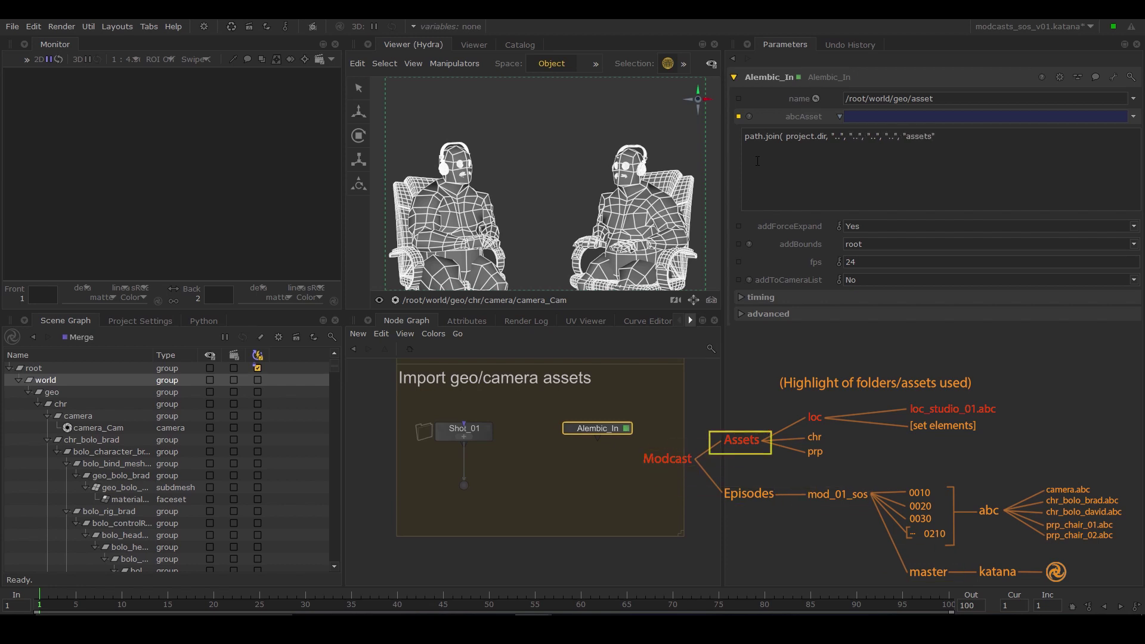
text( 'loc', 'loc_)
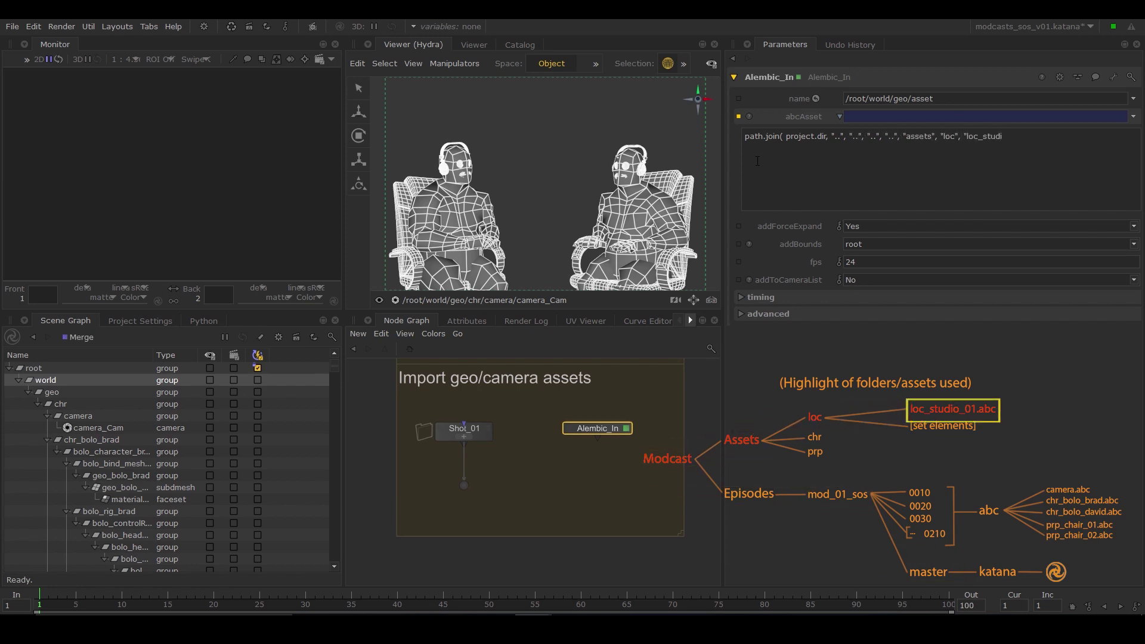
text(studio_01.abc'))
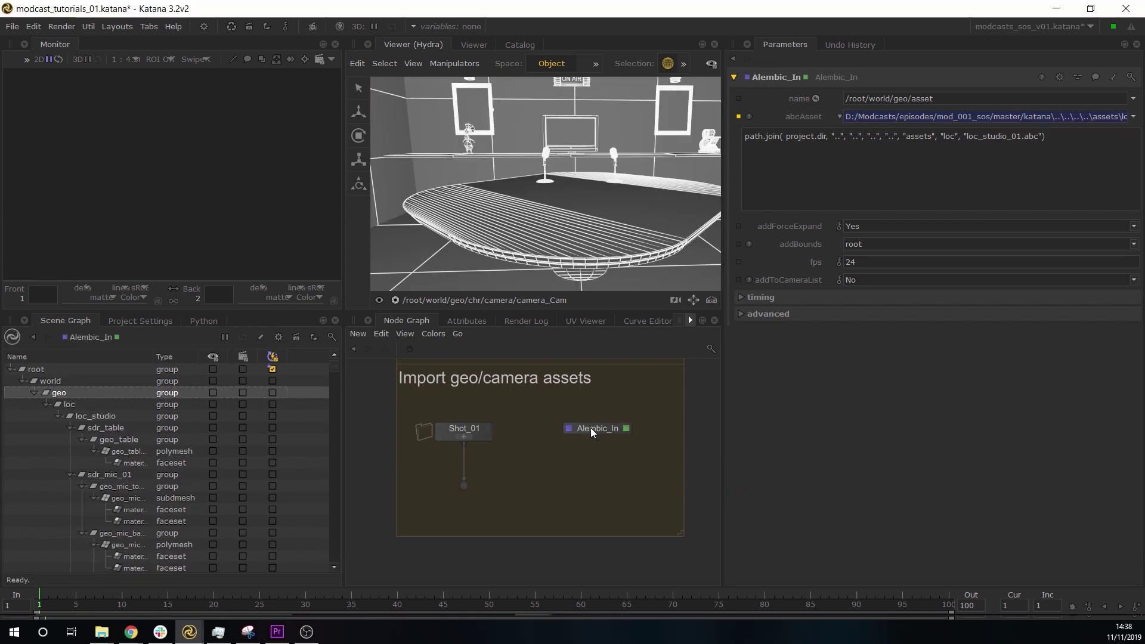
text(nloc_studio)
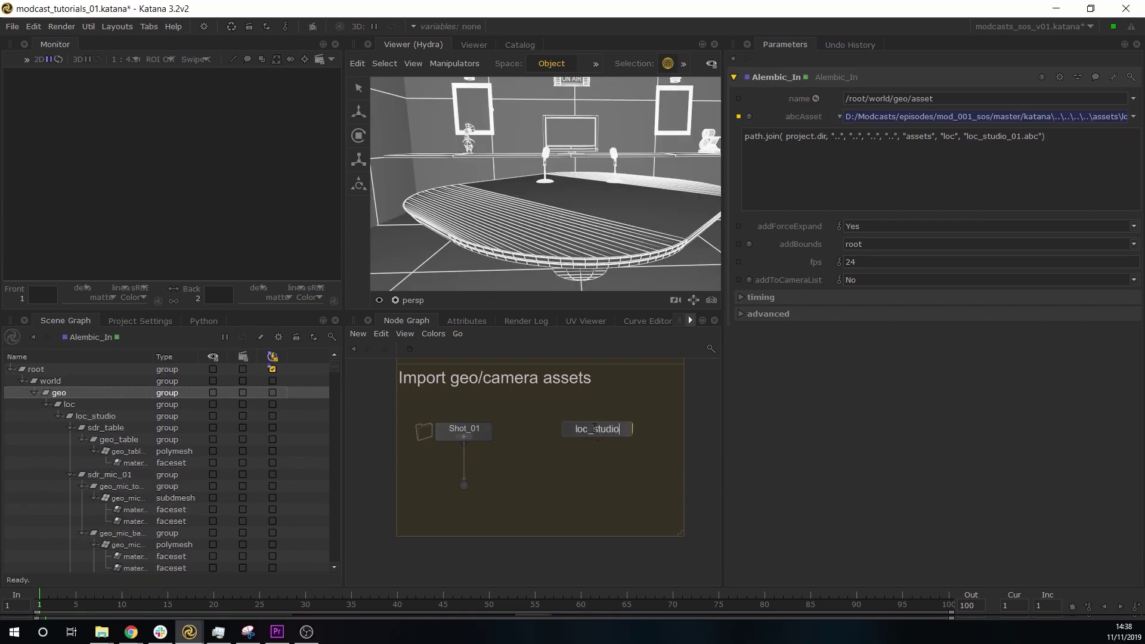
Step: Name the node loc_studio, group it as Sequence_location, and select both groups
key(Return)
text(gSequen)
text(ce_loc)
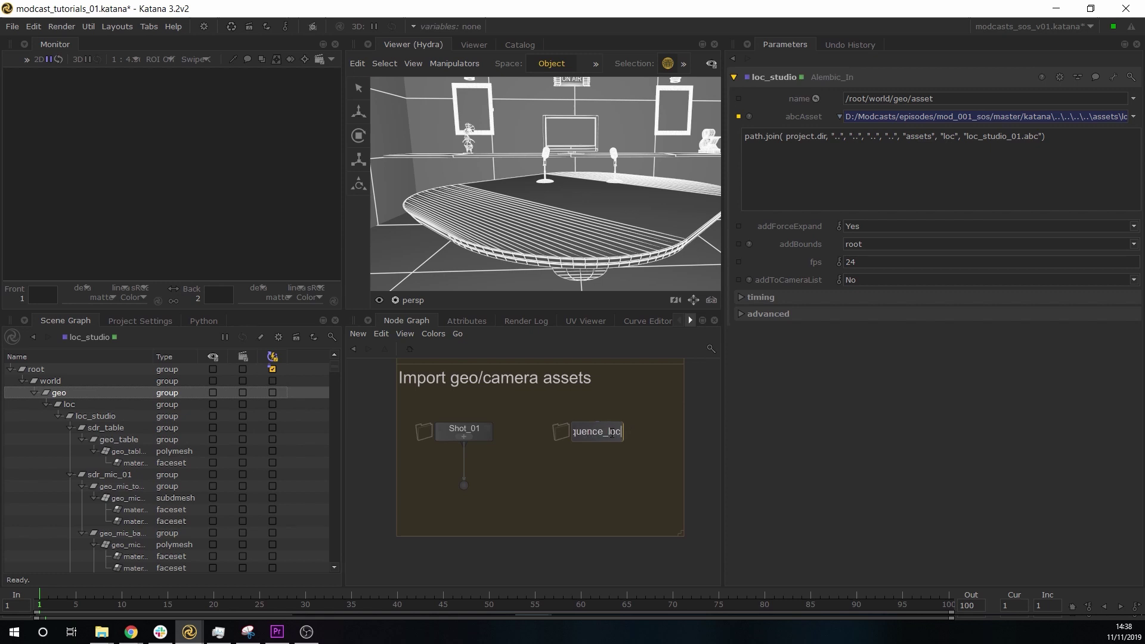
text(ation)
key(Return)
click(620, 511)
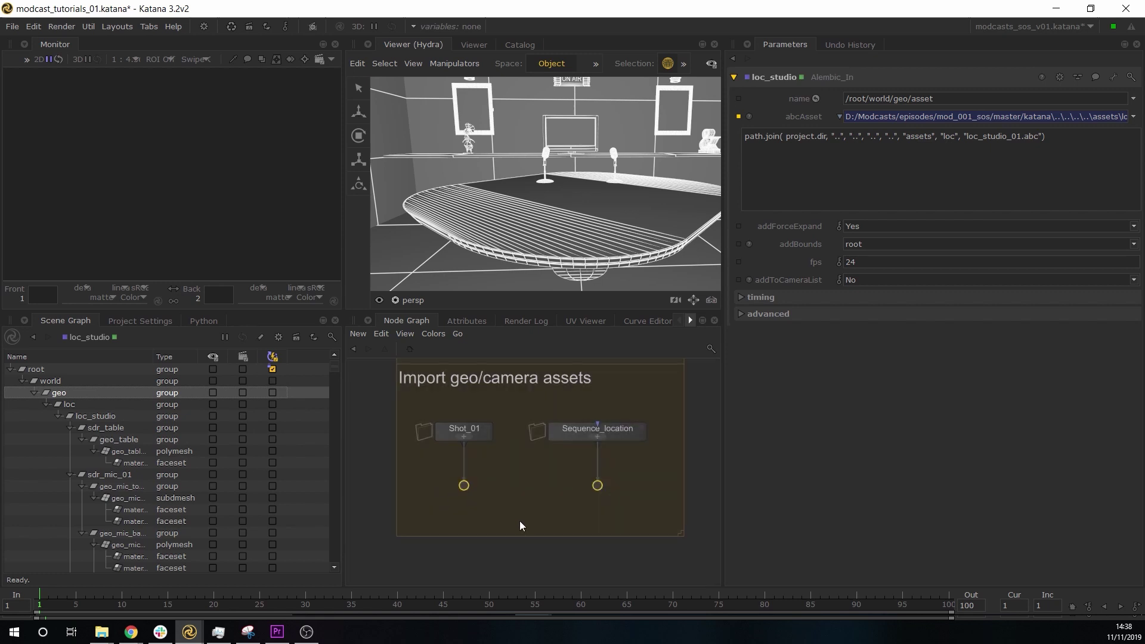
Step: Add Merge1 and Merge2 below the Shot_01 and Sequence_location groups
key(m)
click(544, 484)
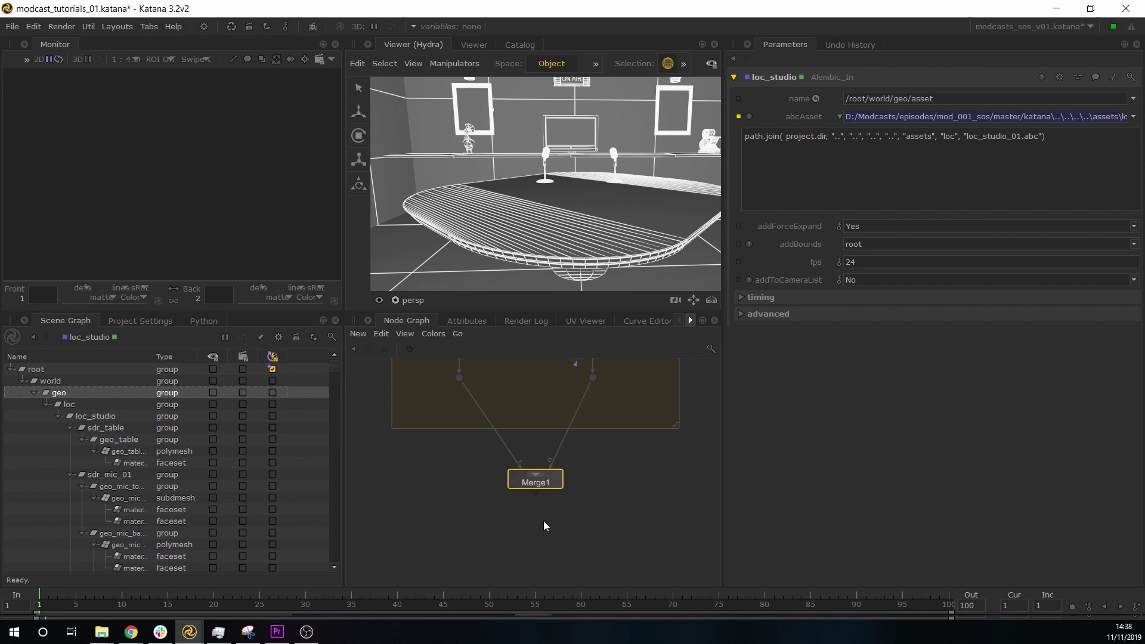
key(m)
click(528, 524)
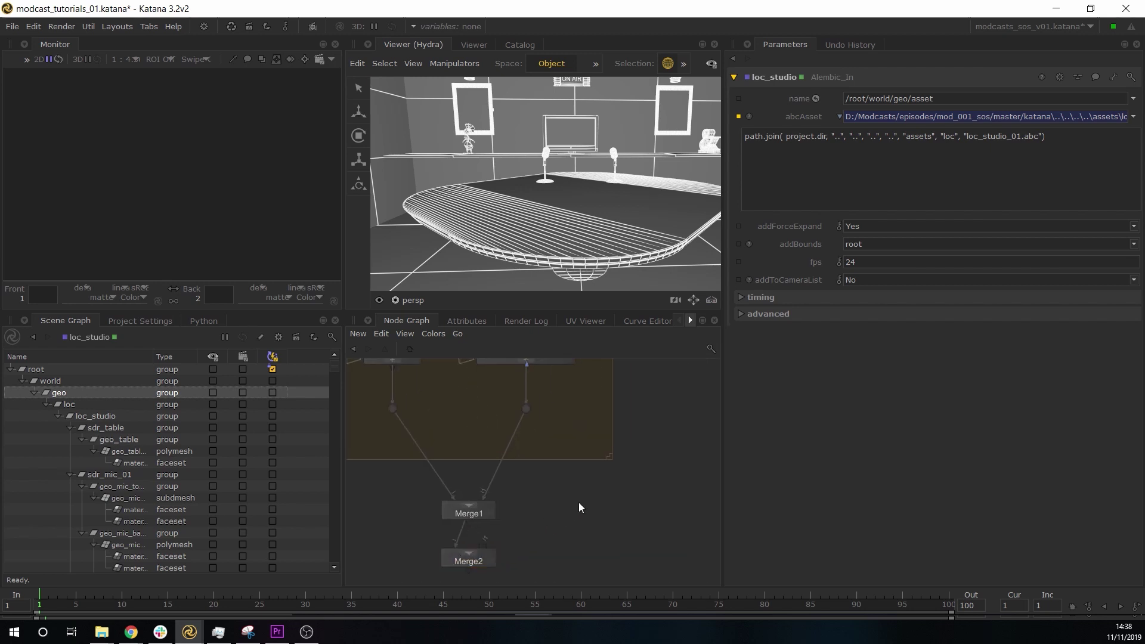
Step: Create a tmp_mat Material node with a dlPrincipled 3Delight surface shader
key(Tab)
text(mate)
click(534, 391)
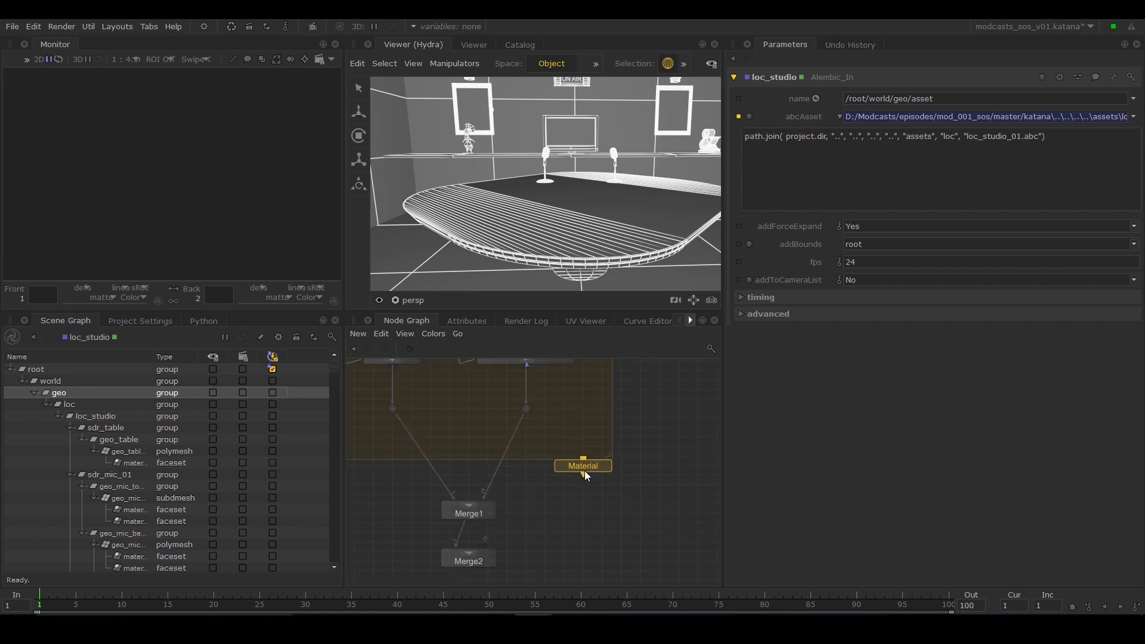
click(584, 471)
key(Return)
click(938, 171)
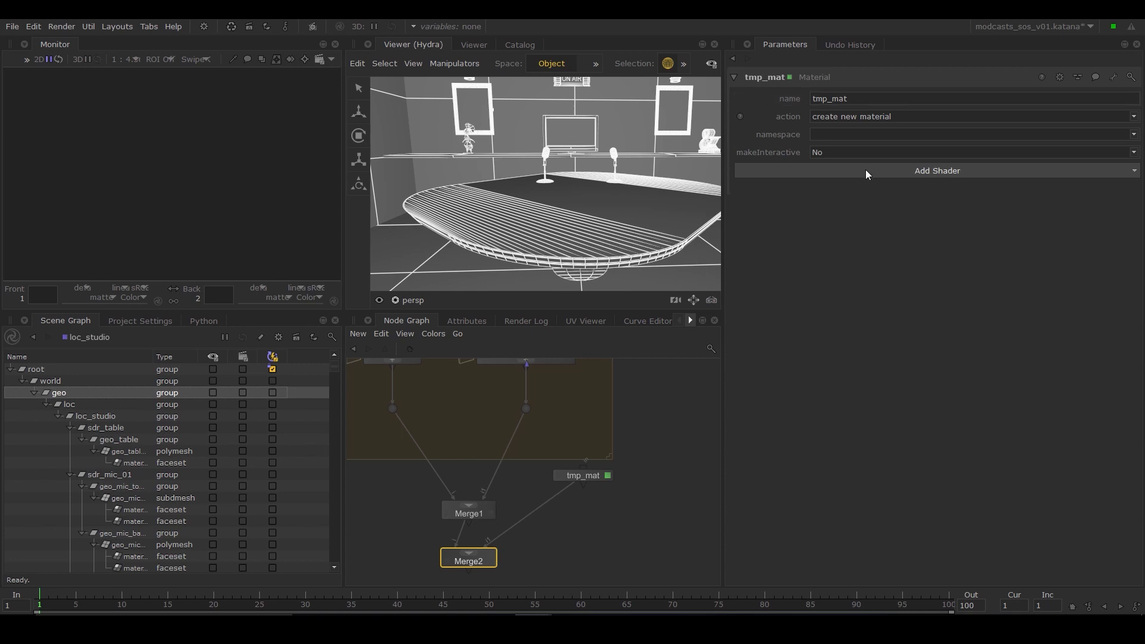
click(805, 194)
click(985, 195)
click(867, 325)
Step: Add a MaterialAssign that assigns tmp_mat to /root/world/geo
middle_drag(470, 580, 485, 478)
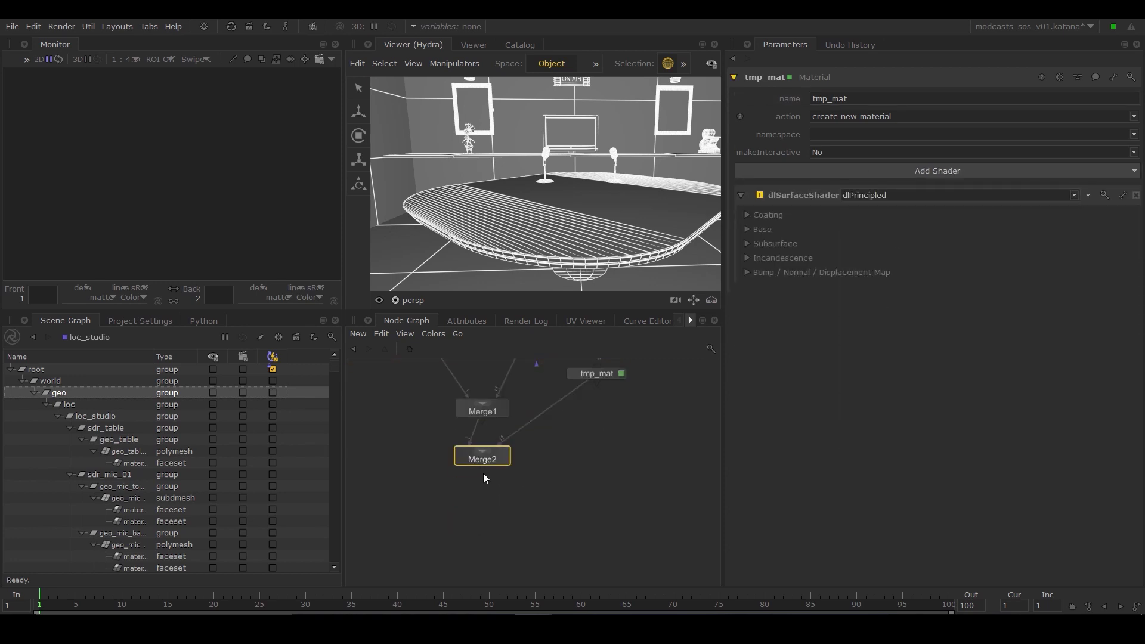
key(Tab)
text(mat)
click(489, 486)
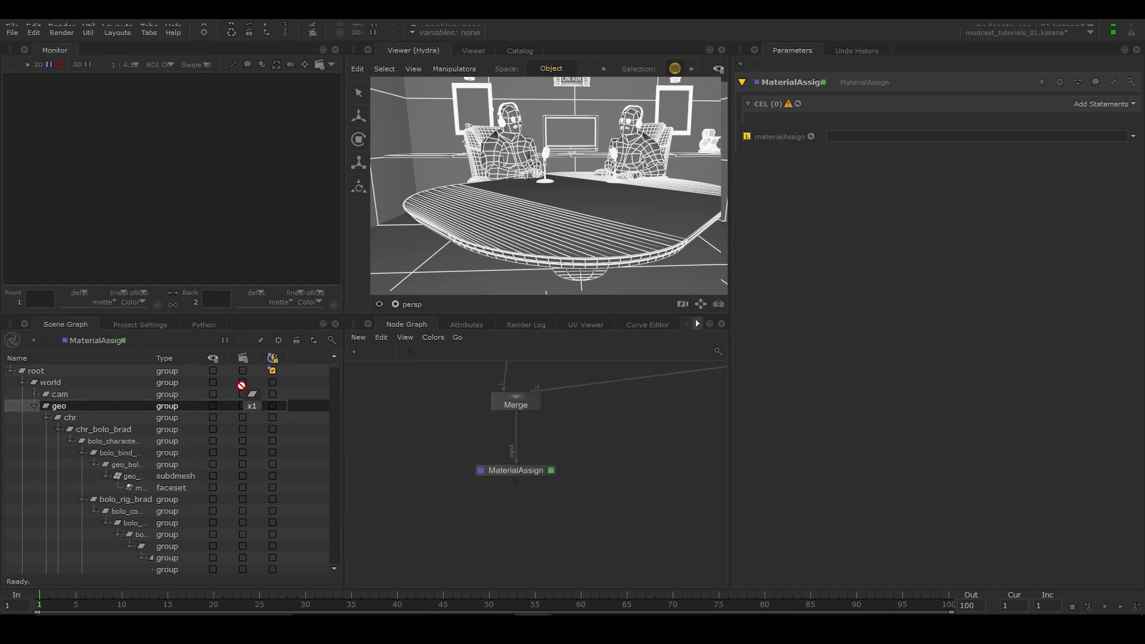
drag(59, 407, 878, 135)
scroll(179, 448, down, 10)
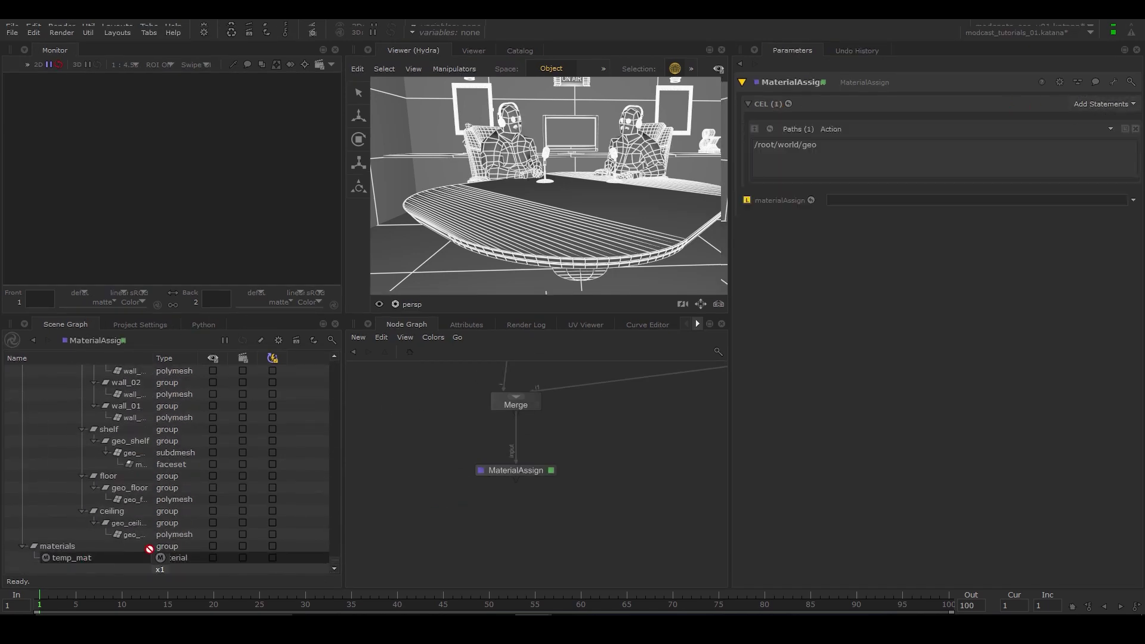
drag(72, 557, 931, 201)
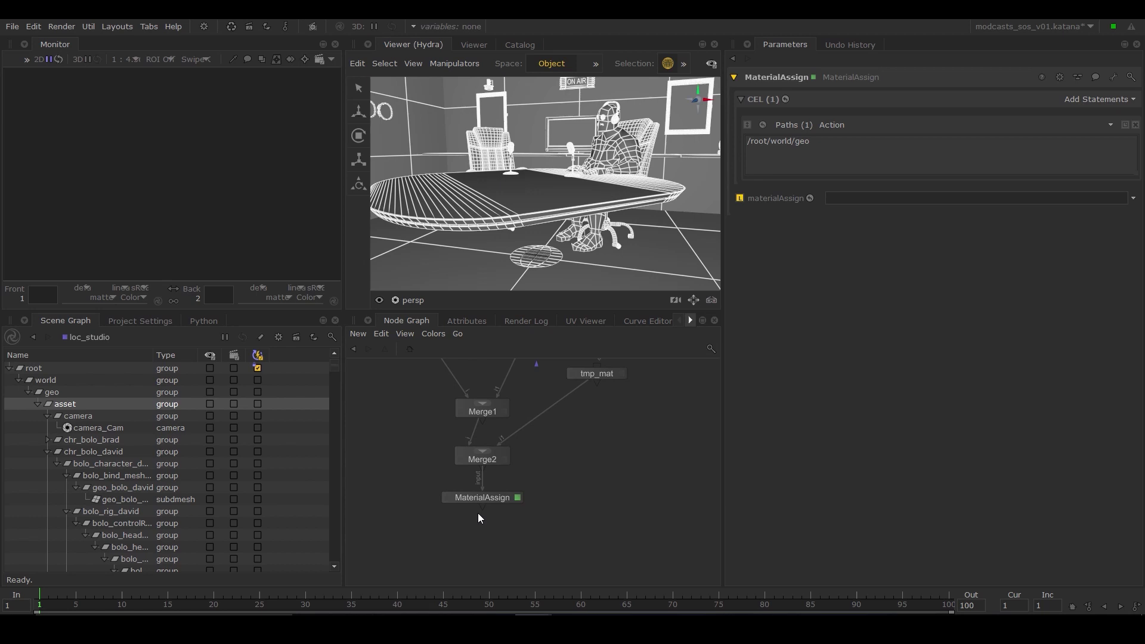
Step: Add a GafferThree node below MaterialAssign containing a 3Delight area light
key(Tab)
text(gaf)
key(Return)
click(505, 508)
key(e)
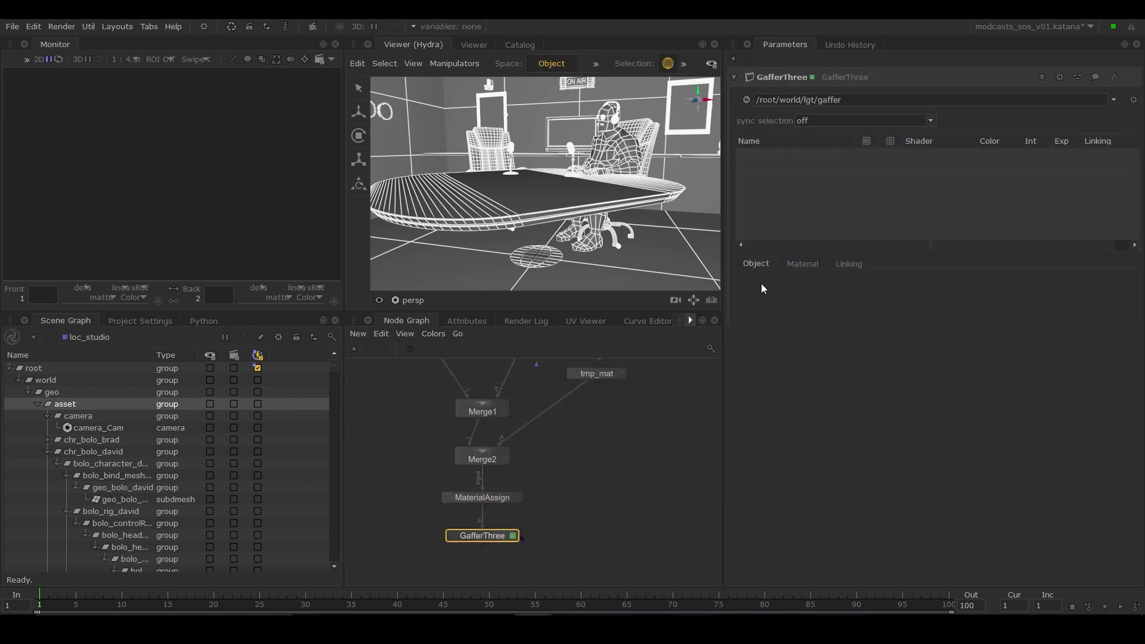
right_click(776, 171)
mouse_move(818, 193)
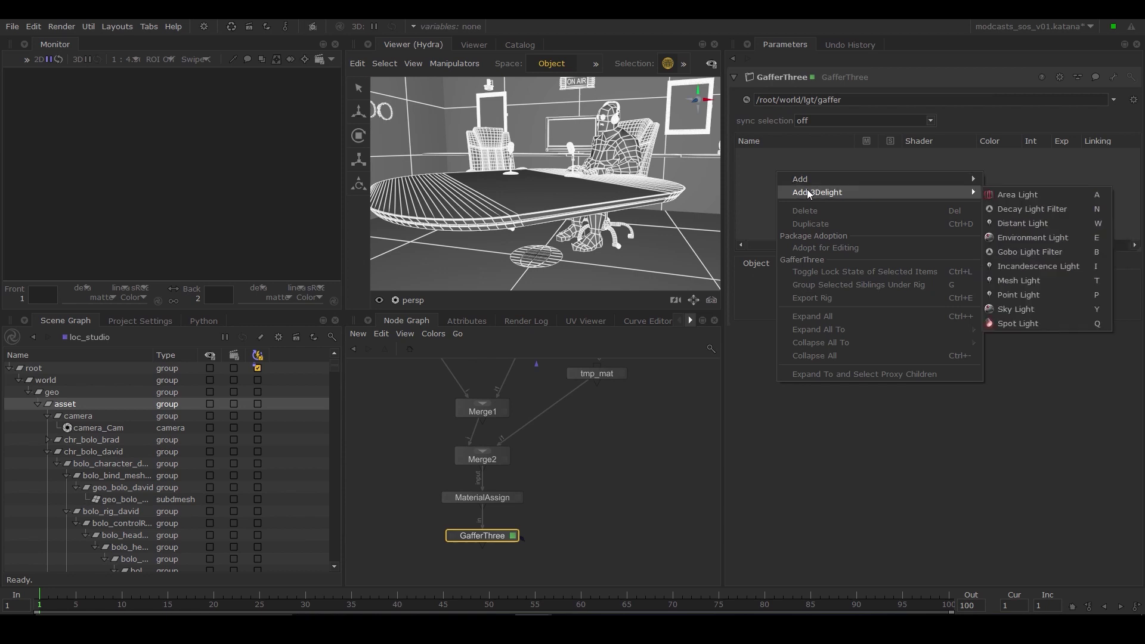
click(1017, 194)
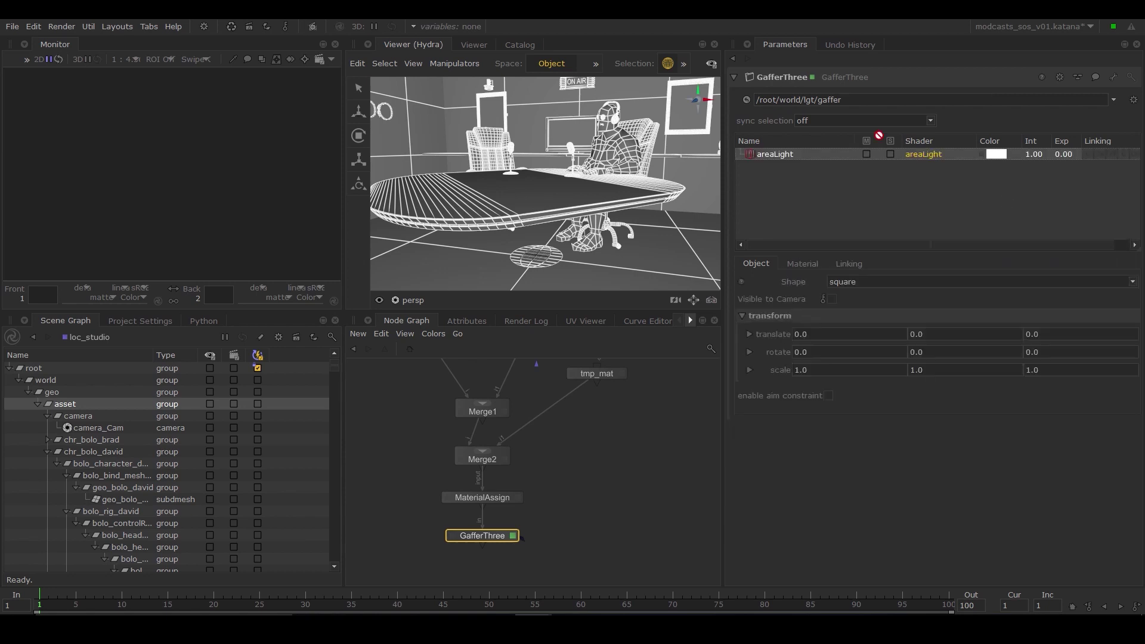
Step: Raise the area light to the ceiling, rotate it -90 on X, and scale it up
click(864, 120)
click(775, 154)
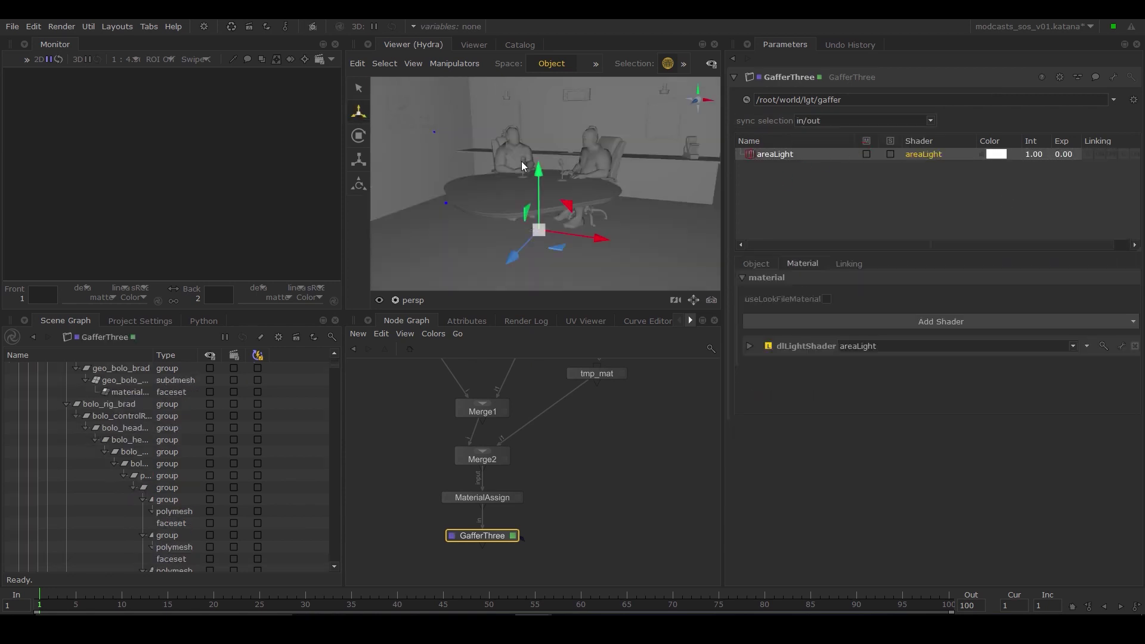
drag(550, 145, 542, 112)
click(358, 135)
click(756, 264)
mouse_move(536, 155)
mouse_down()
mouse_move(548, 106)
mouse_move(572, 112)
mouse_up()
double_click(827, 352)
text(-90)
key(Return)
click(358, 160)
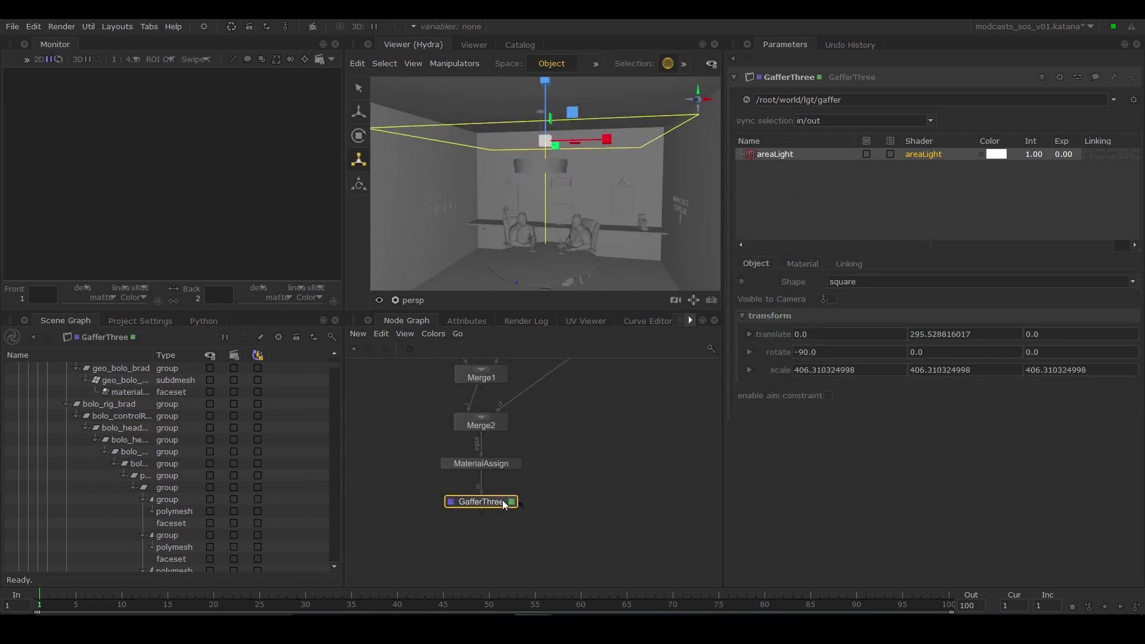
Step: Add a RenderSettings node below GafferThree
key(Tab)
text(render)
click(511, 486)
click(491, 514)
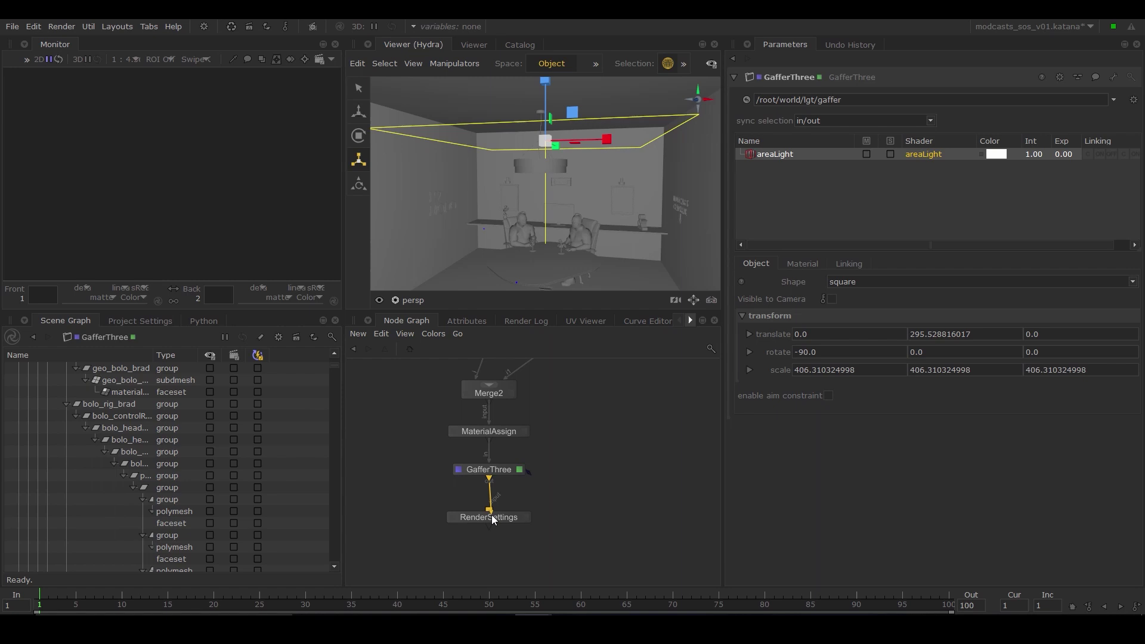
key(e)
Step: Render through camera_Cam at HD 1920x1080, adjusting height to match resolution
click(48, 404)
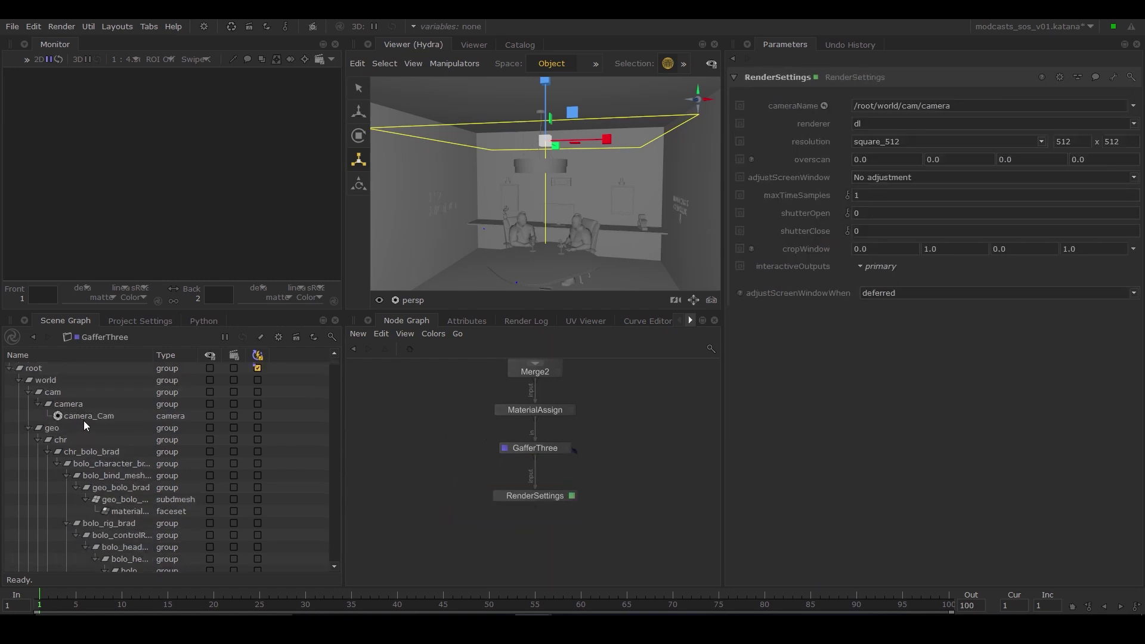
drag(83, 420, 930, 106)
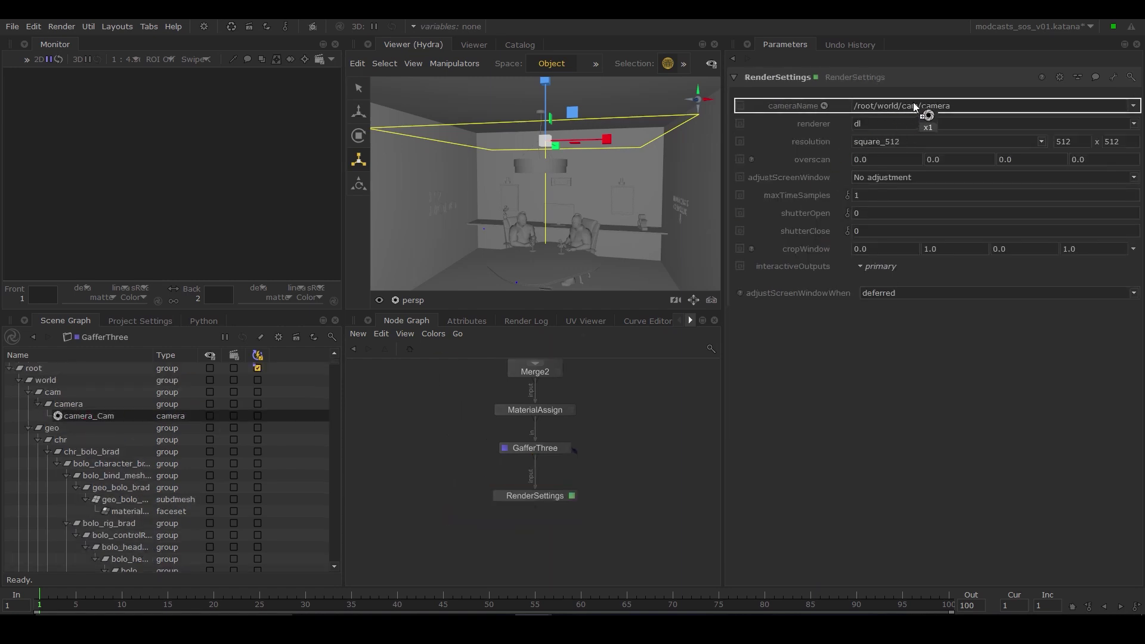
click(1040, 140)
click(883, 211)
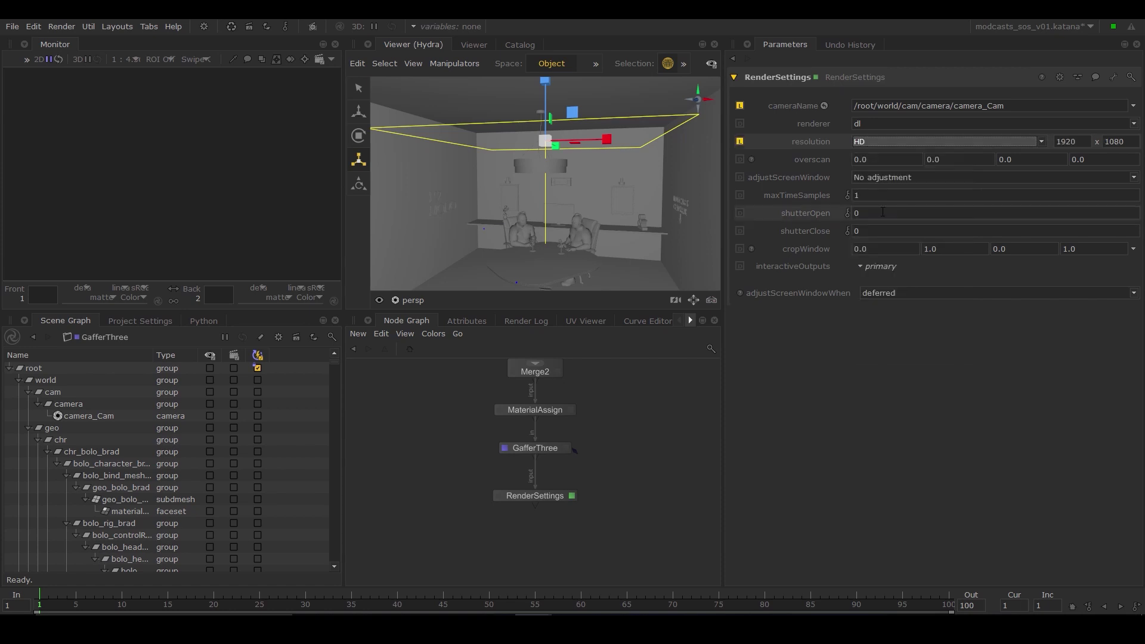
click(888, 178)
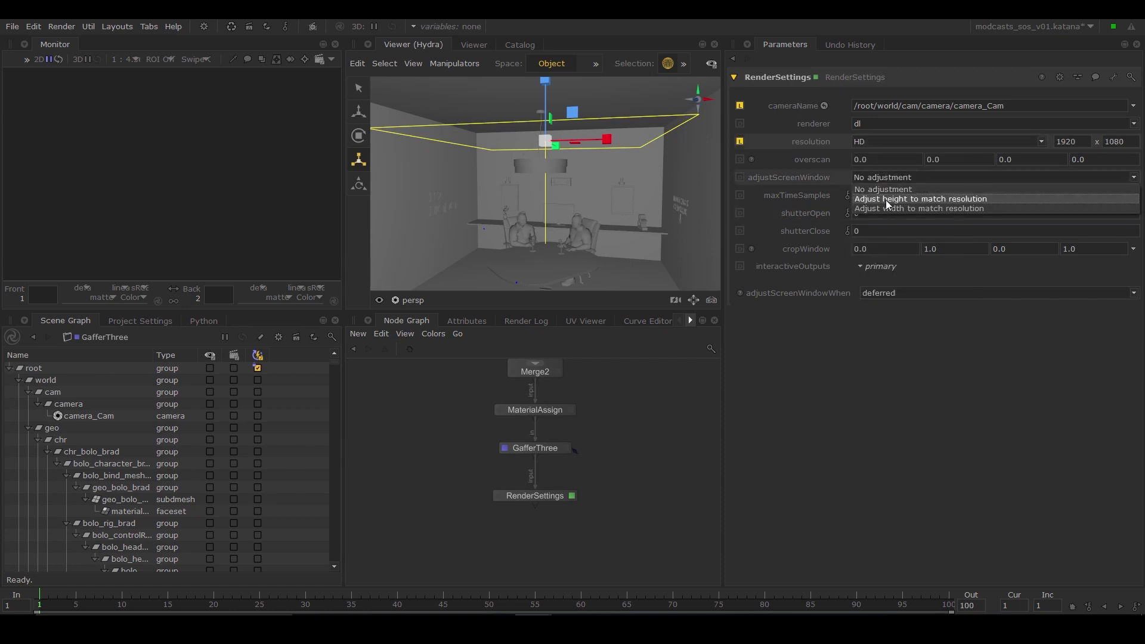
click(887, 200)
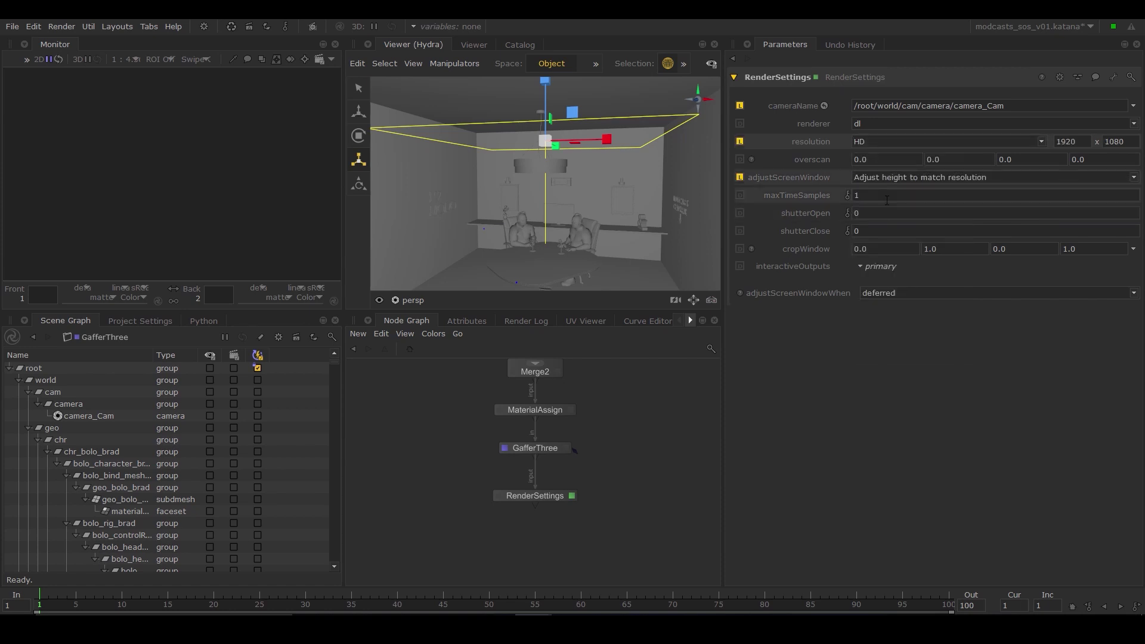
key(Tab)
text(dl)
Step: Add DlSettings below RenderSettings with speed-boost interactive previewing and 25% sampling
click(539, 478)
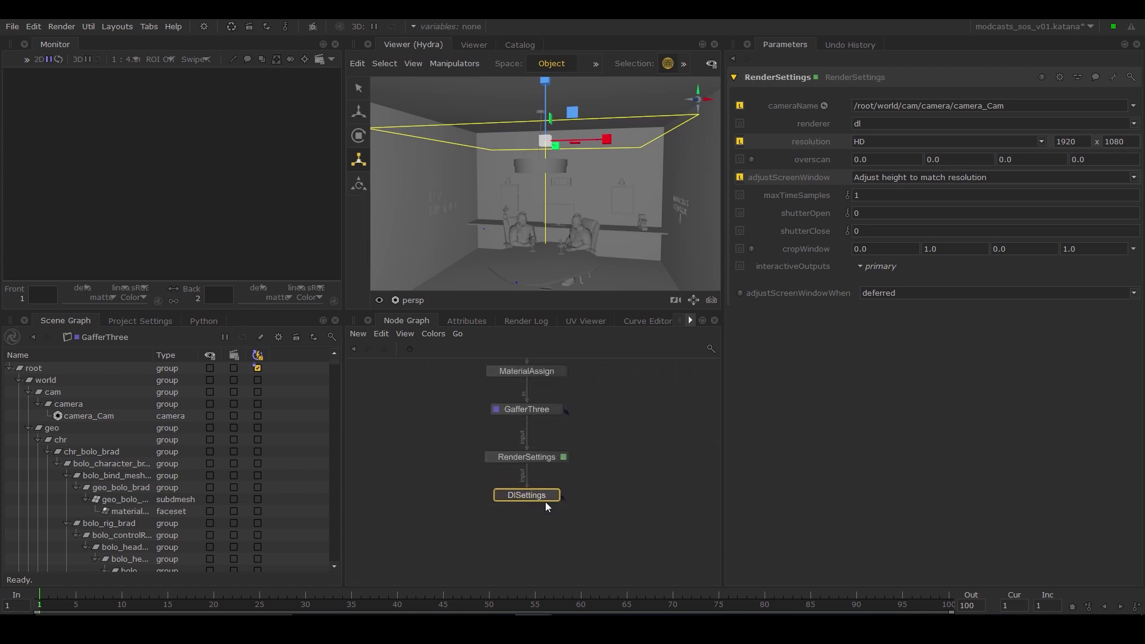
click(545, 497)
click(743, 171)
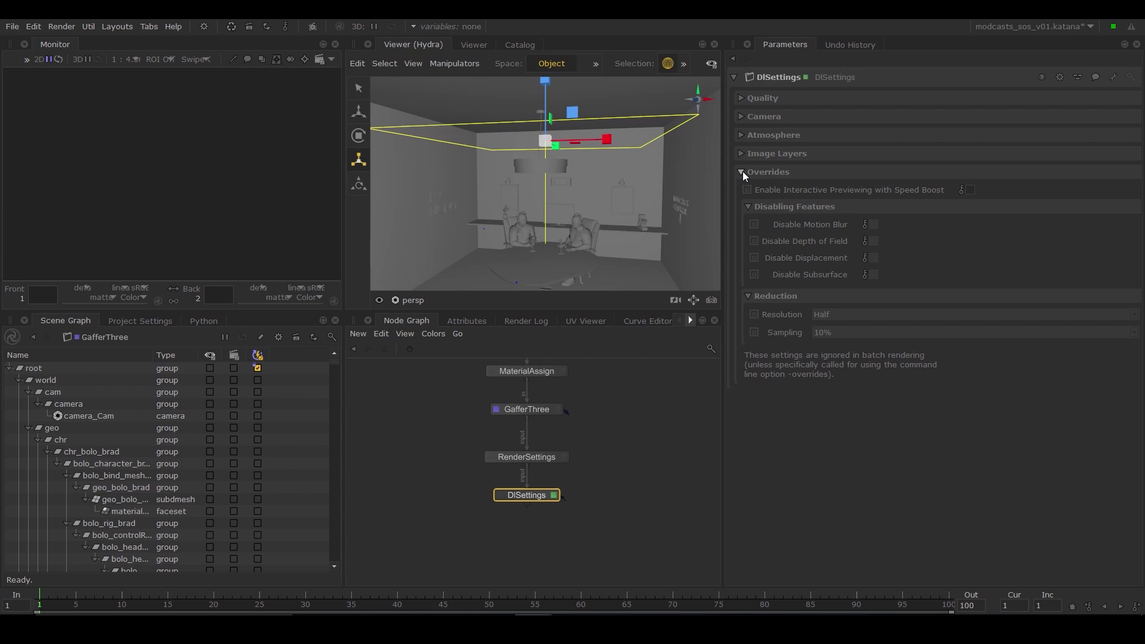
click(966, 190)
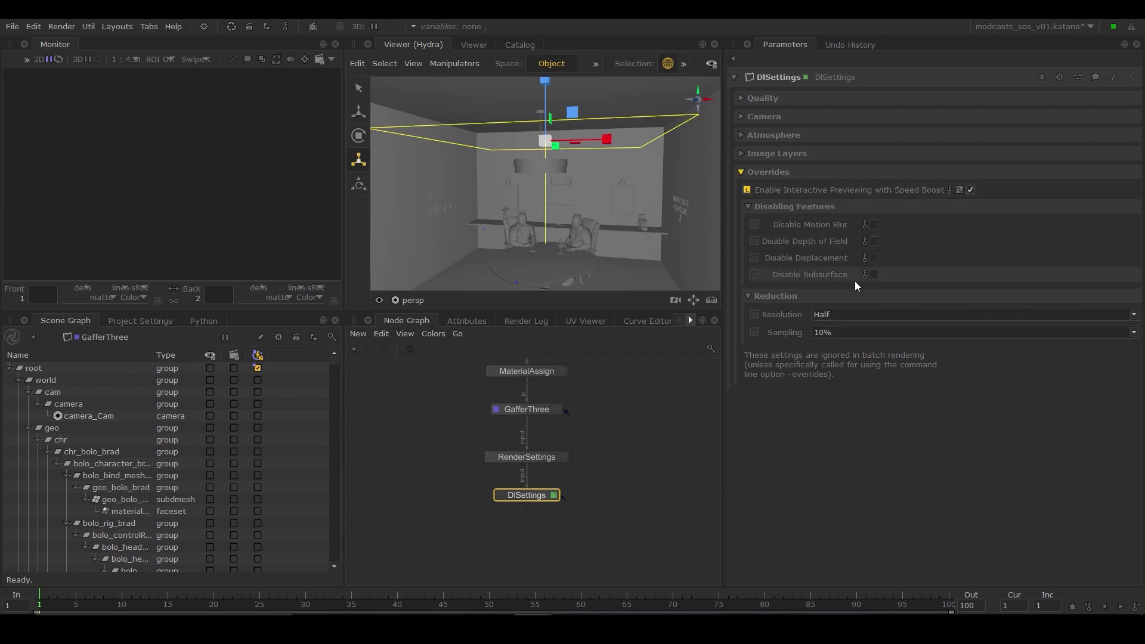
click(831, 333)
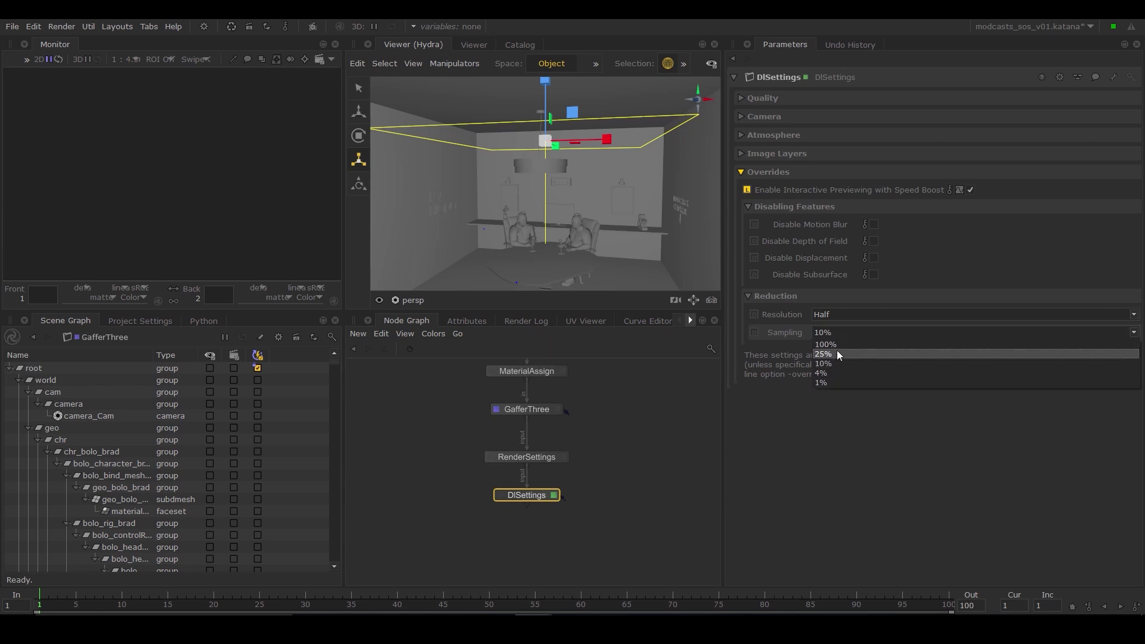
click(837, 350)
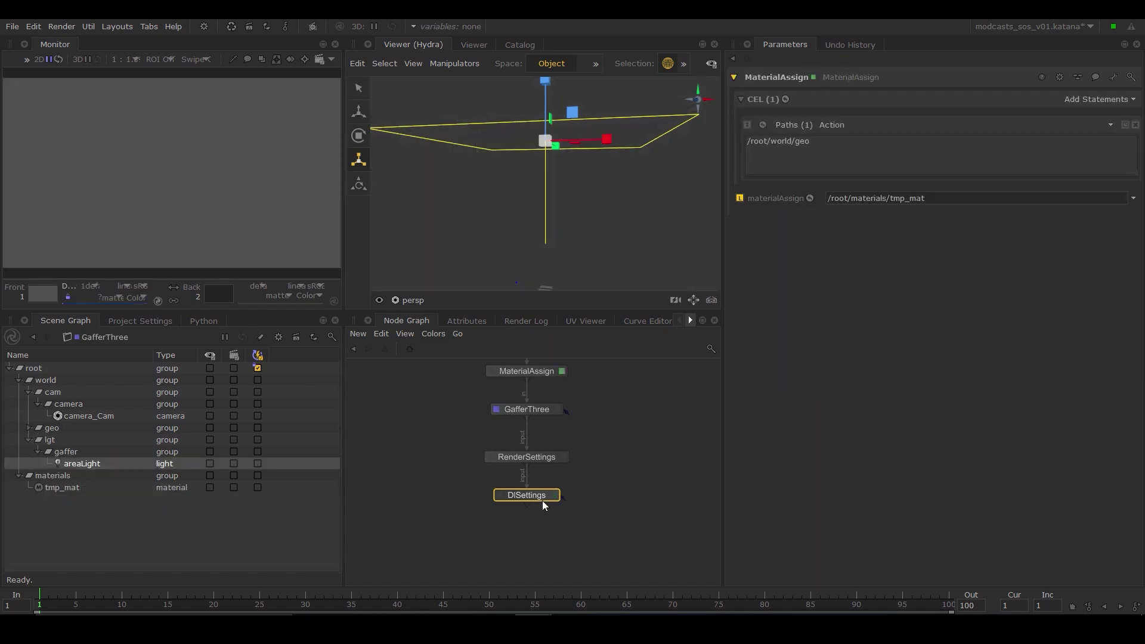
Step: Set the view and edit flags on DlSettings to preview-render the two seated characters
key(e)
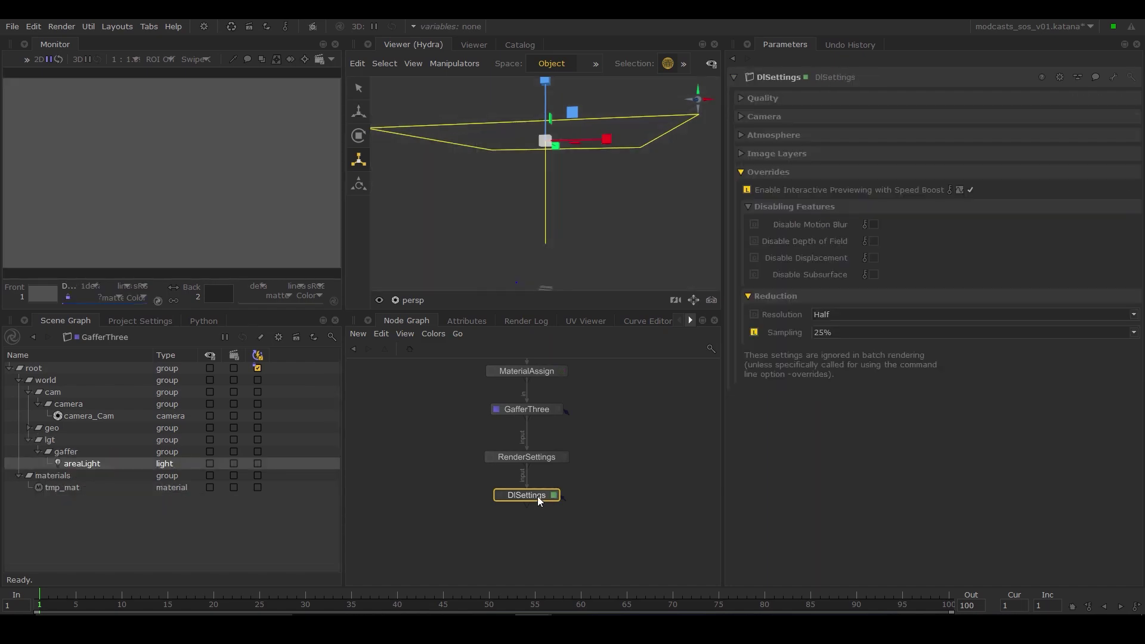
key(v)
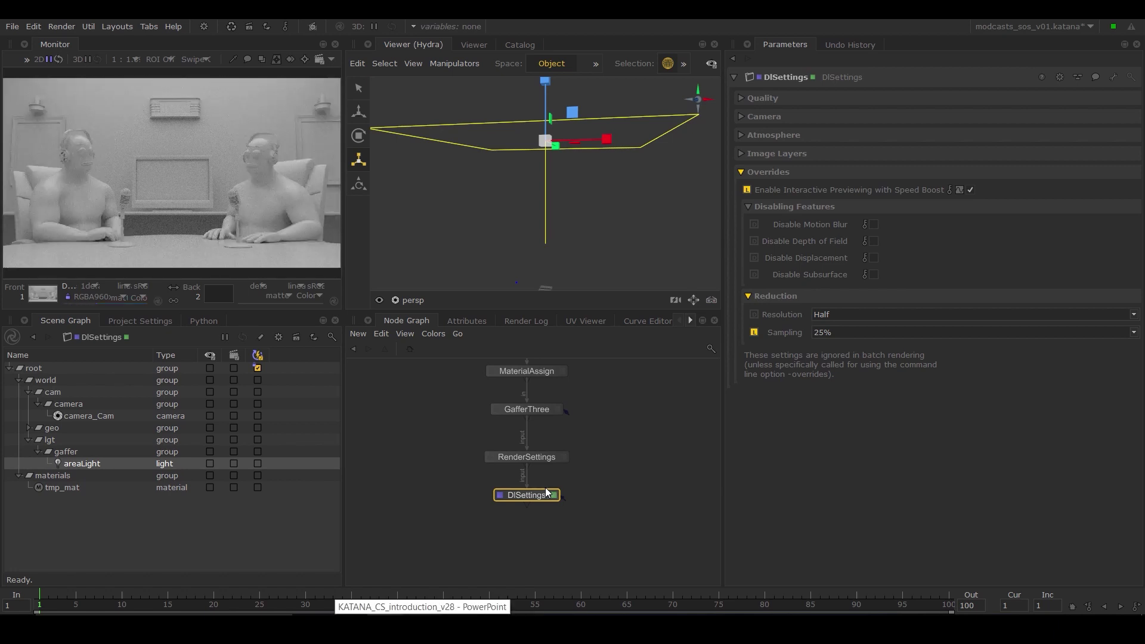
Step: Set the project inTime to 1001 and outTime to 1150
click(126, 322)
text(100)
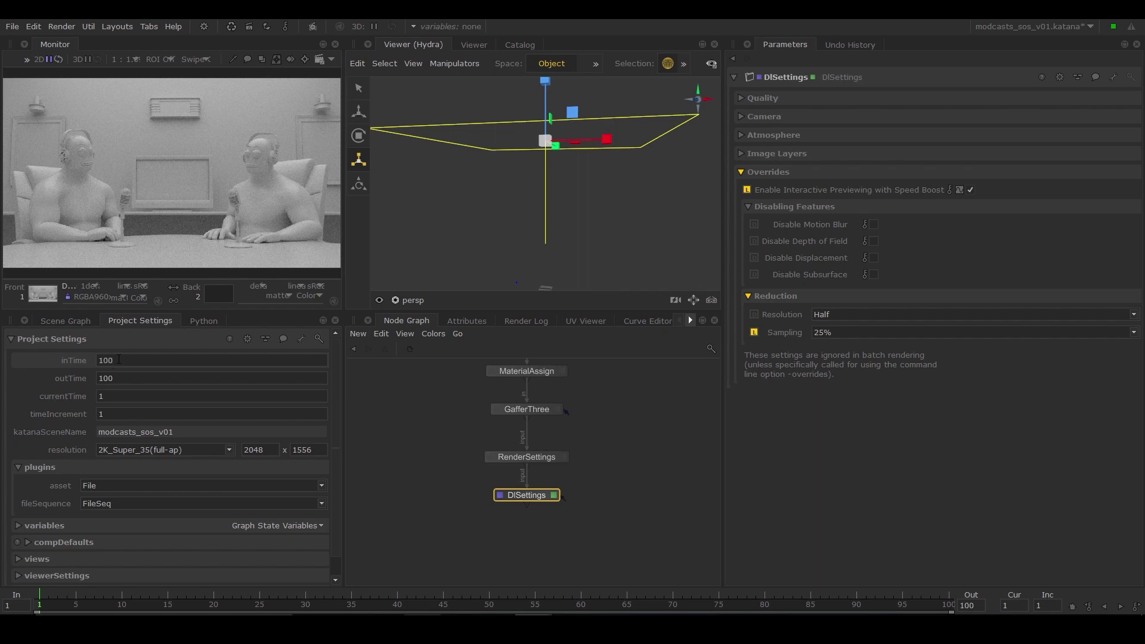
text(1)
key(Tab)
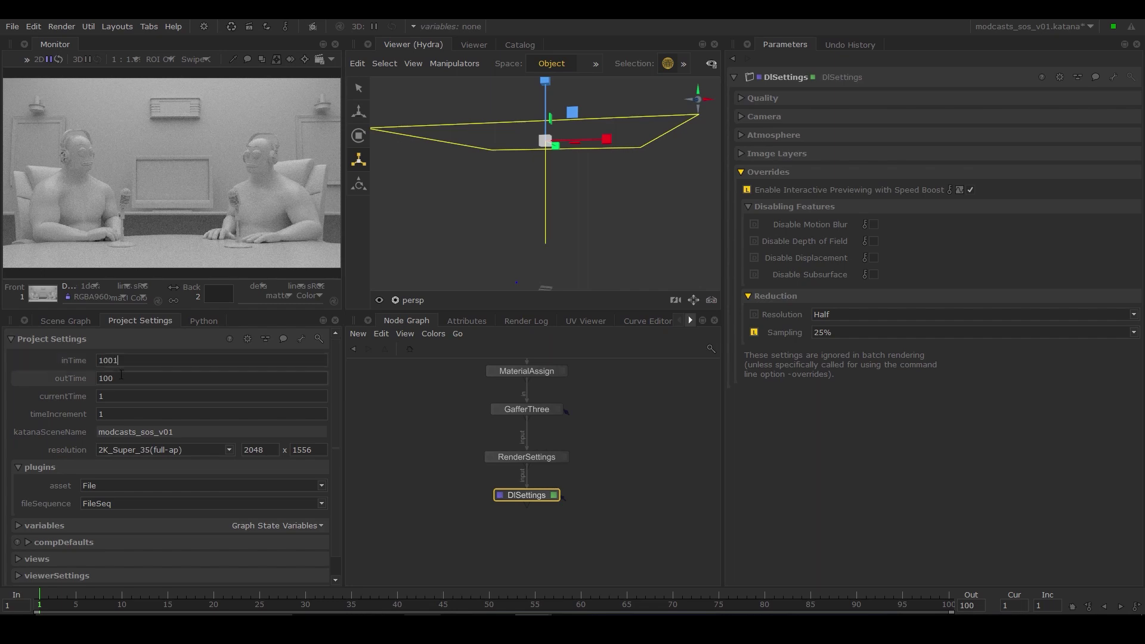
text(1001115)
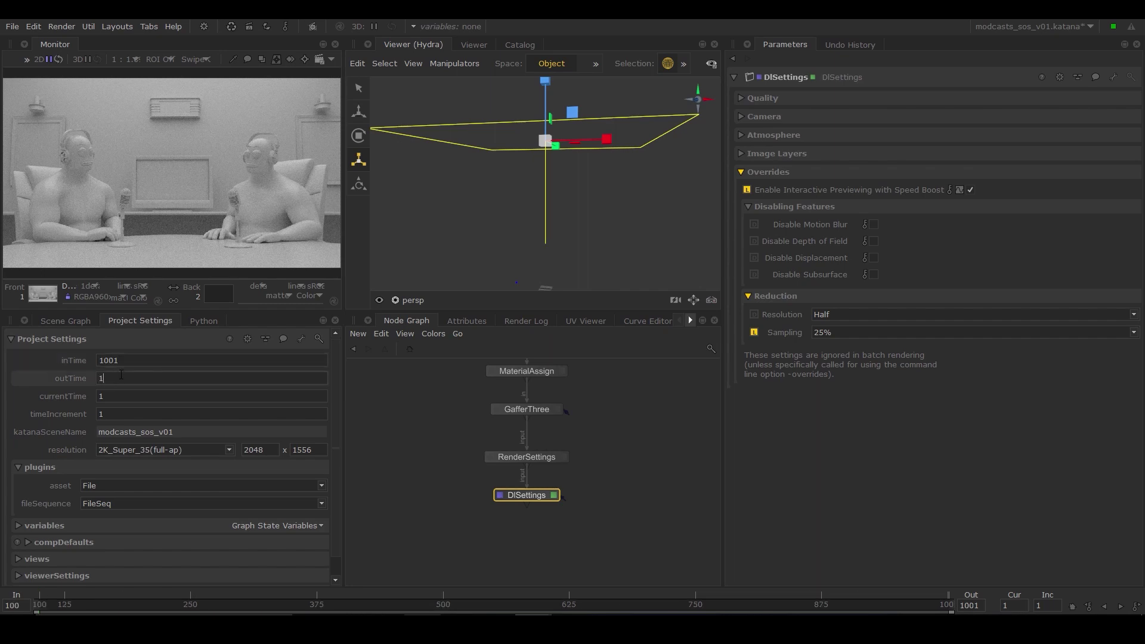
text(150)
key(Return)
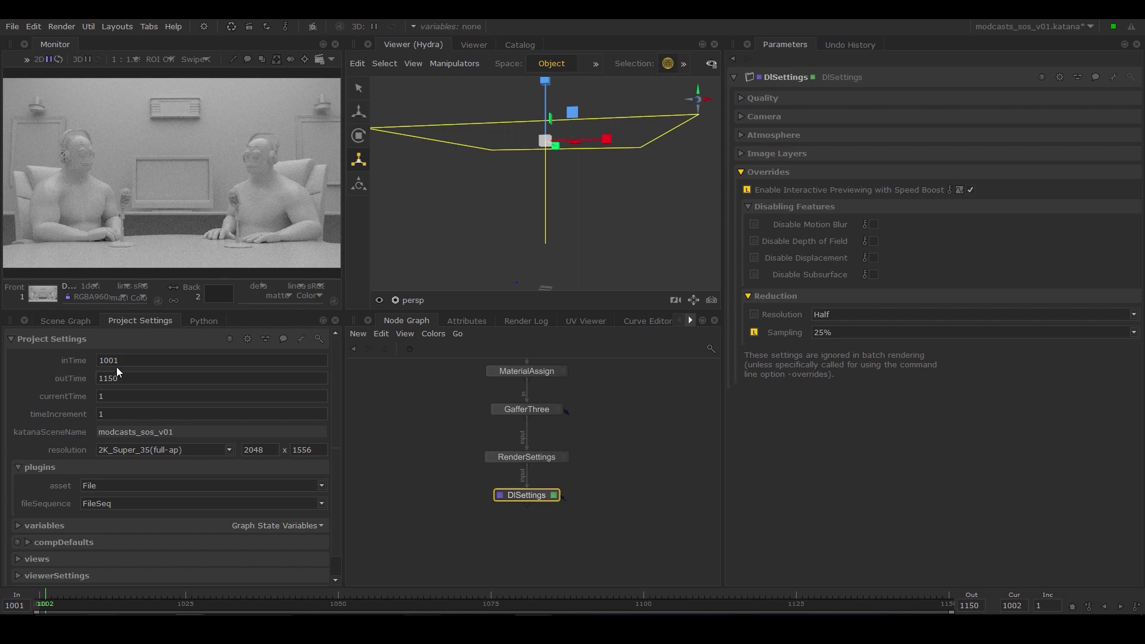
Step: Start a preview render from DlSettings, then go up one graph level
click(75, 323)
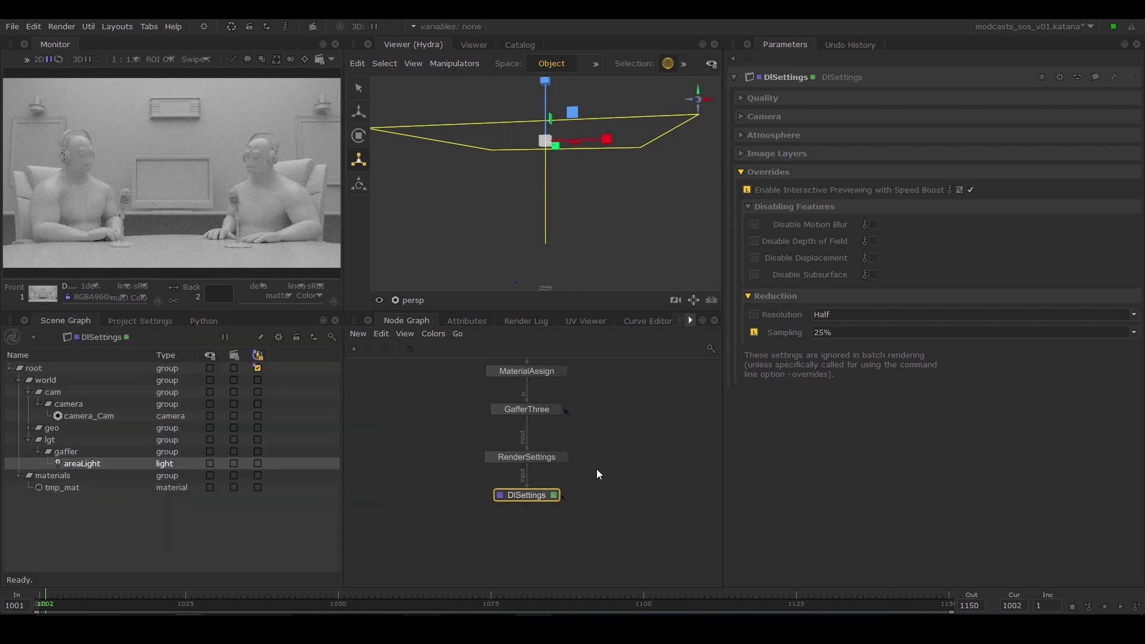
right_click(535, 495)
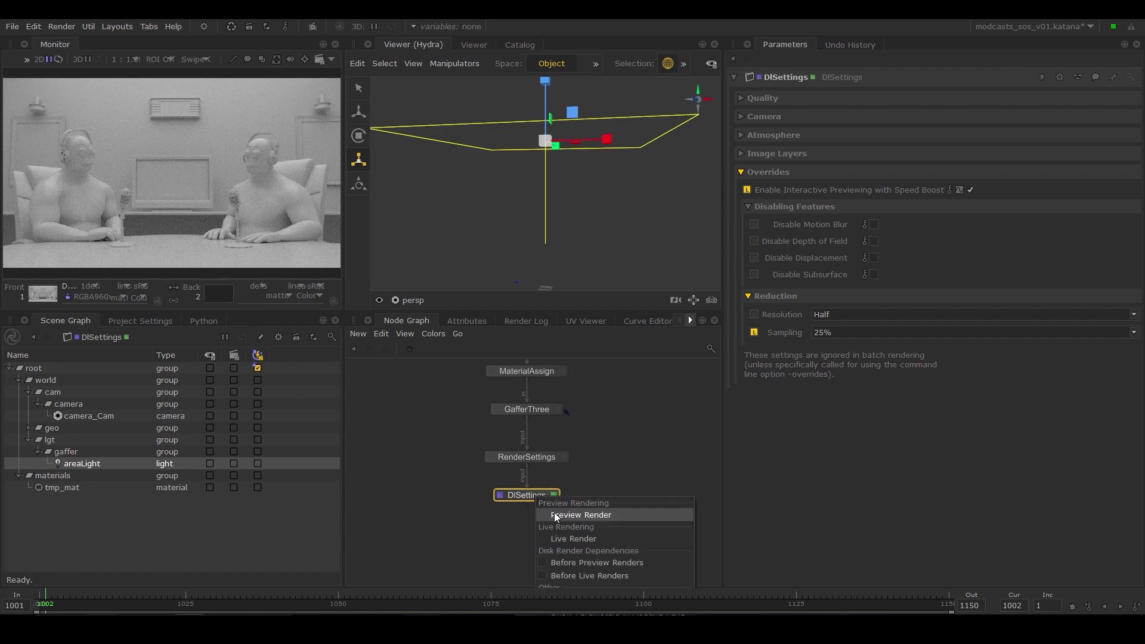
click(618, 515)
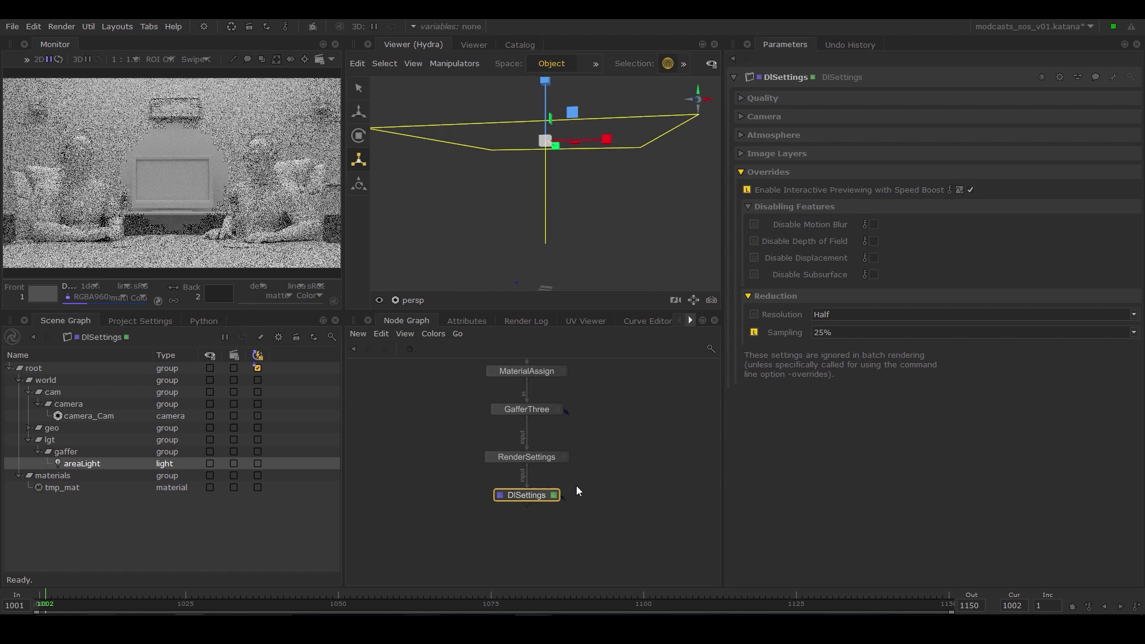
key(BackSpace)
scroll(561, 485, up, 5)
scroll(543, 455, up, 3)
Step: Review the Shot_02 import paths and point prp_chair_02_02 at the 0020 folder
click(464, 452)
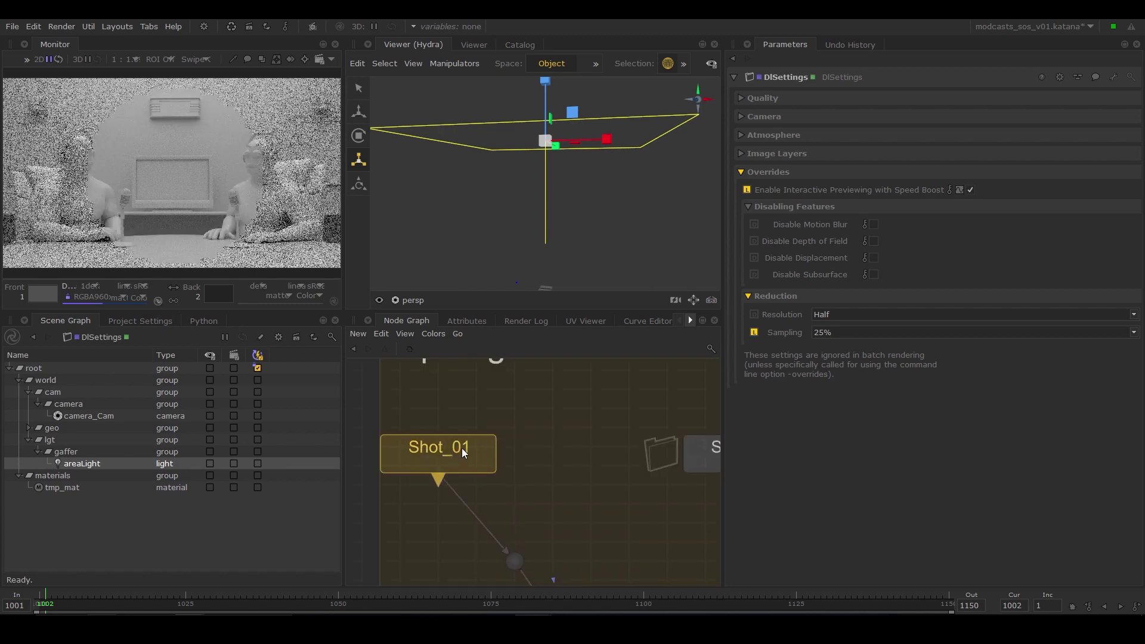
drag(464, 452, 359, 452)
click(591, 452)
double_click(591, 452)
click(434, 433)
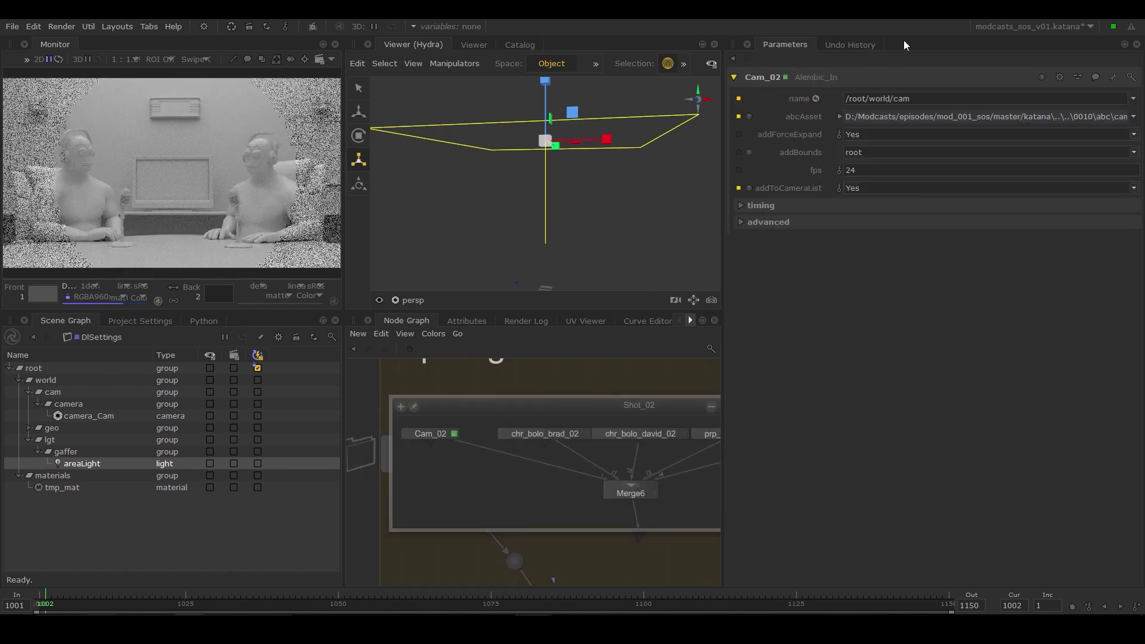
click(840, 117)
click(546, 434)
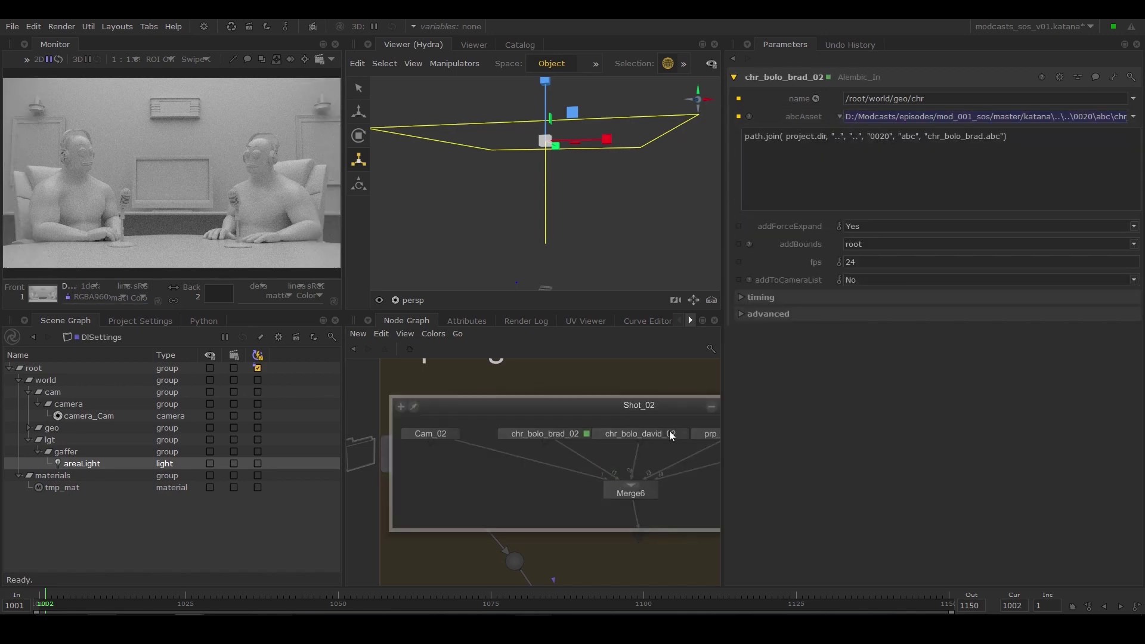
click(640, 434)
click(840, 117)
click(840, 117)
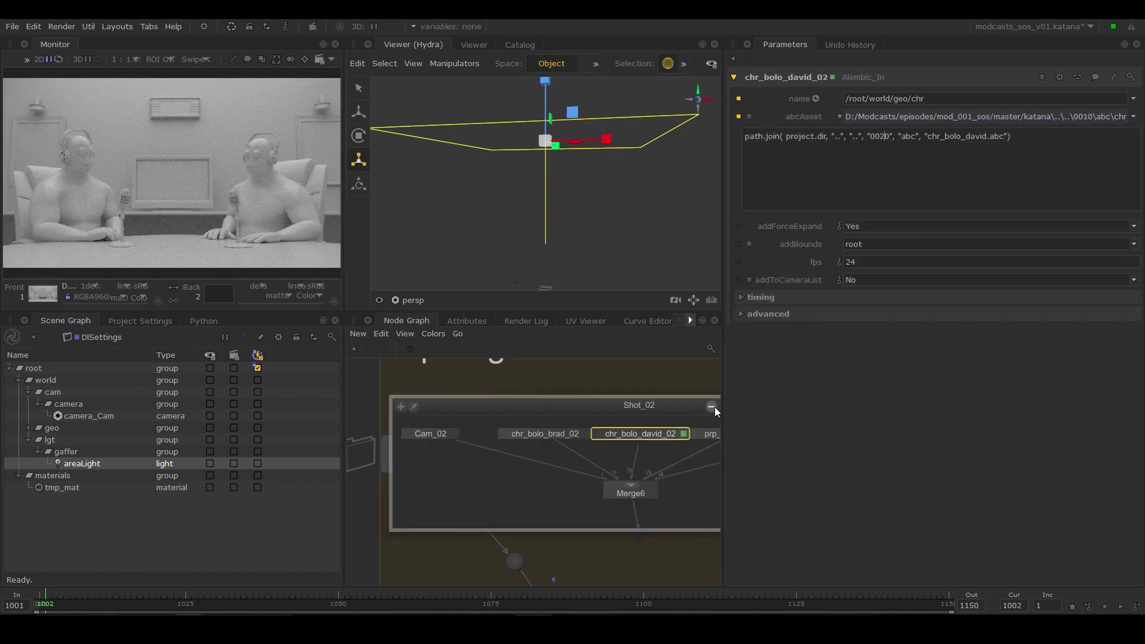
click(565, 434)
click(839, 116)
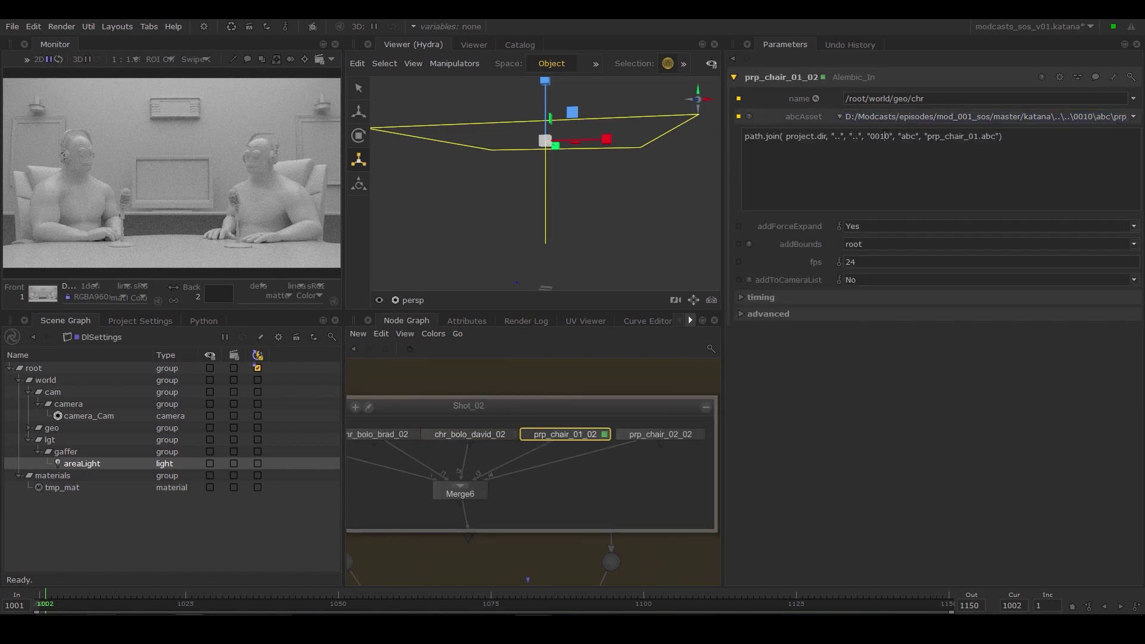
text(2)
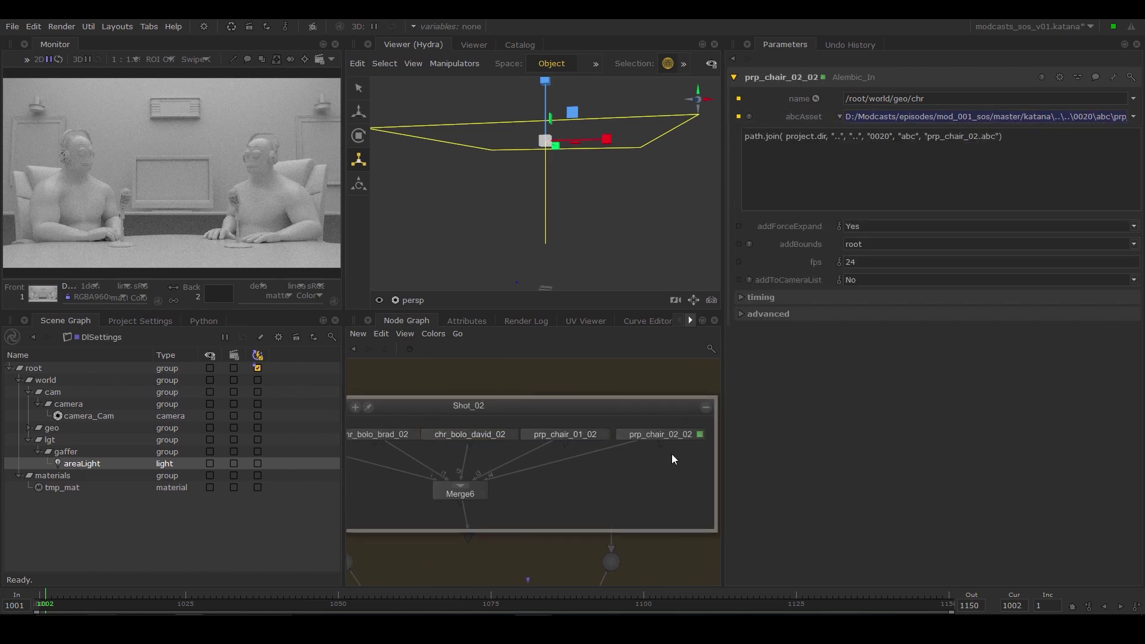
scroll(536, 466, down, 5)
Step: Rename the outer group node to All_Shots
click(440, 424)
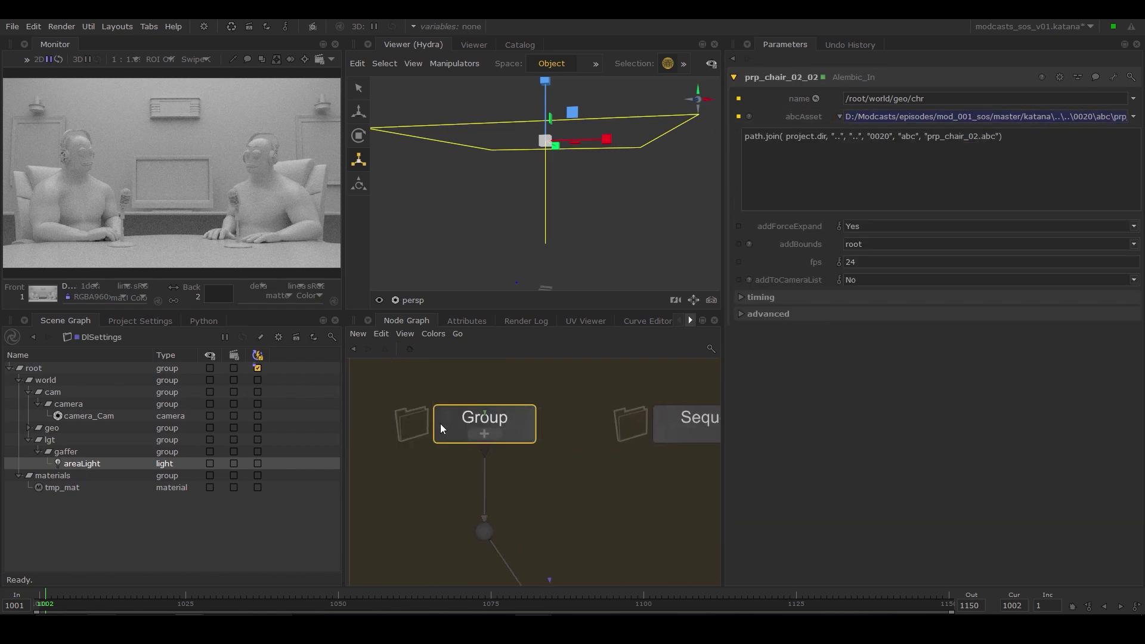
double_click(510, 420)
text(All_Shots)
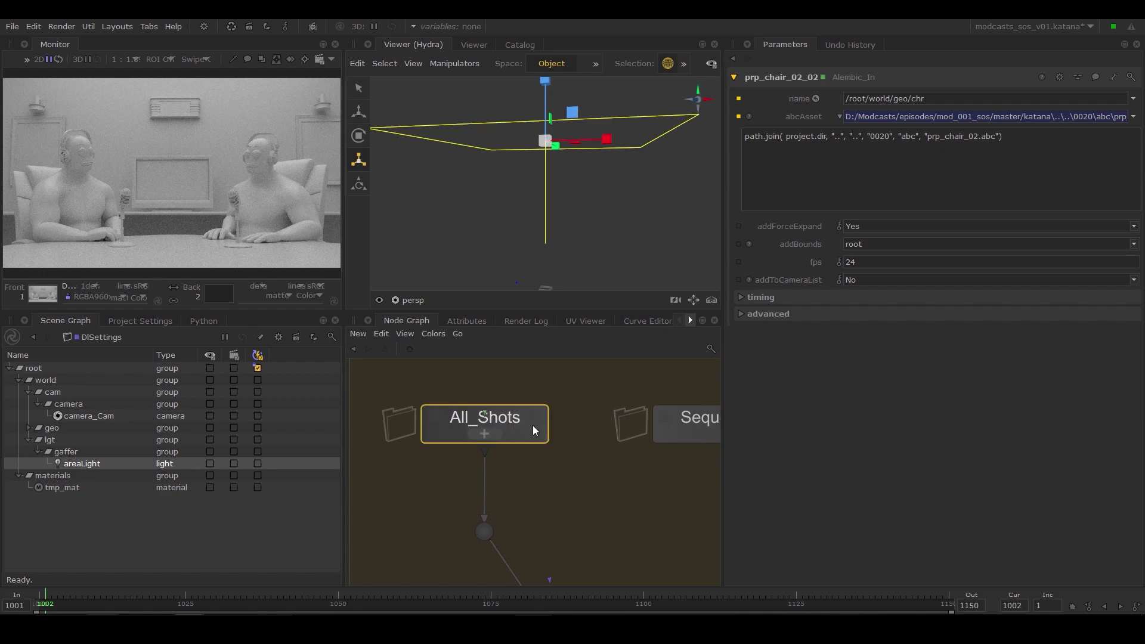
key(Return)
Step: Expand All_Shots and pan across its shot groups from Shot_01 to Shot_20
click(483, 433)
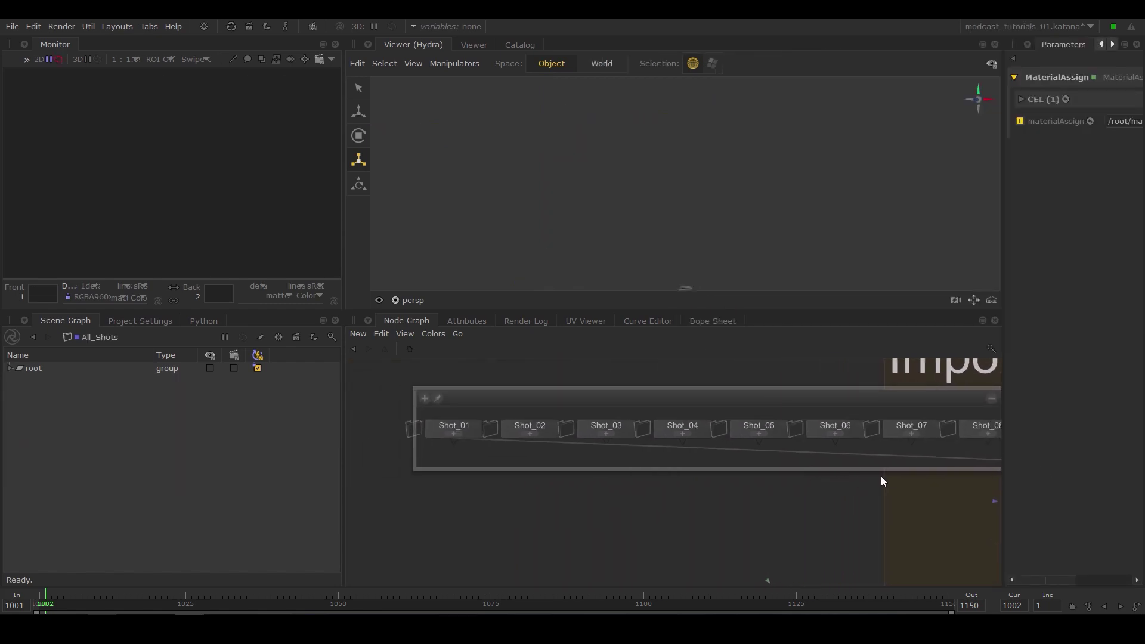
middle_drag(883, 481, 548, 485)
middle_drag(893, 455, 628, 466)
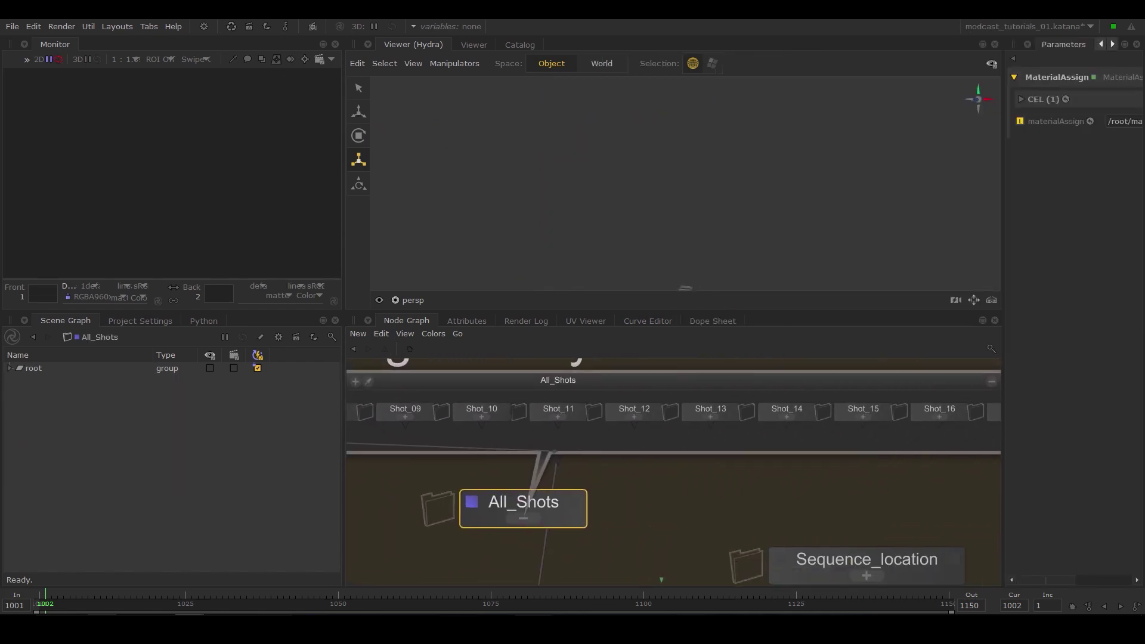
middle_drag(877, 466, 555, 474)
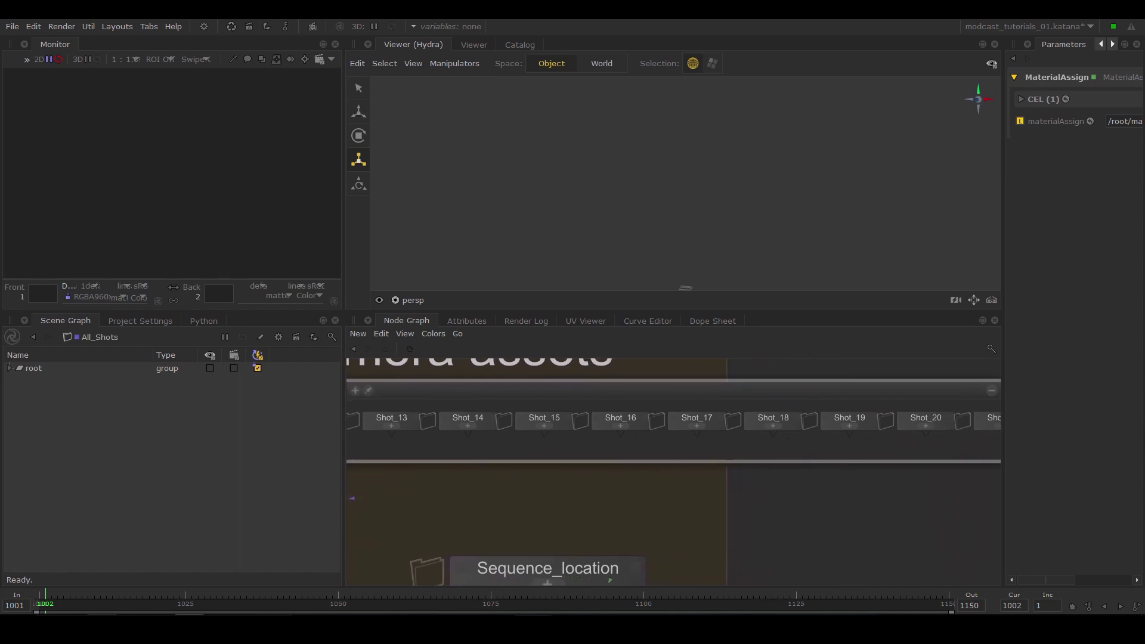